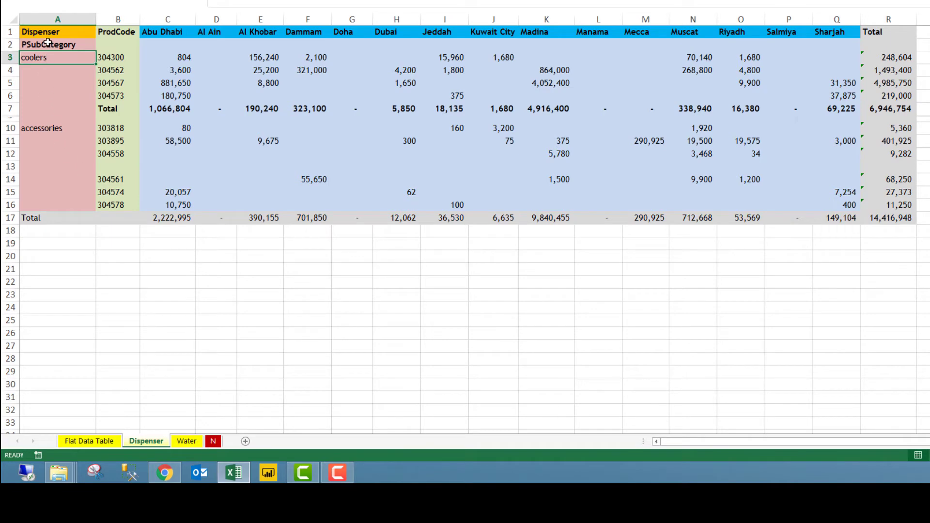
- Examine the Dispenser sheet's layout, covering its subcategories, product codes, city headings and sales figures
left_click(51, 35)
left_click_drag(141, 53, 882, 215)
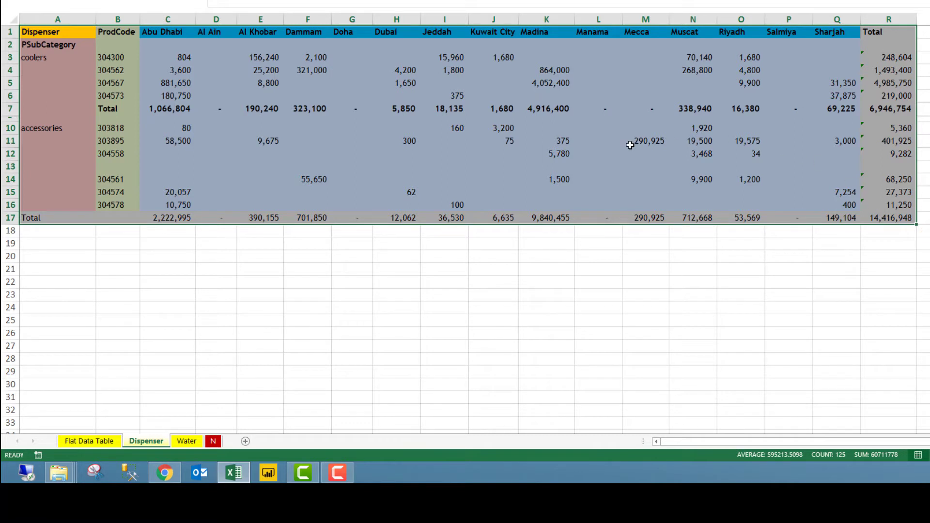
left_click(482, 270)
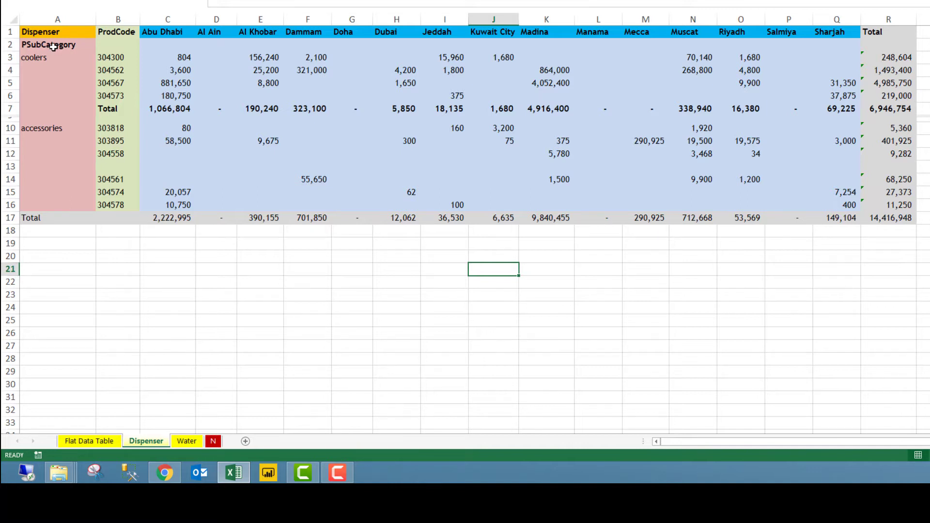
left_click_drag(53, 50, 39, 218)
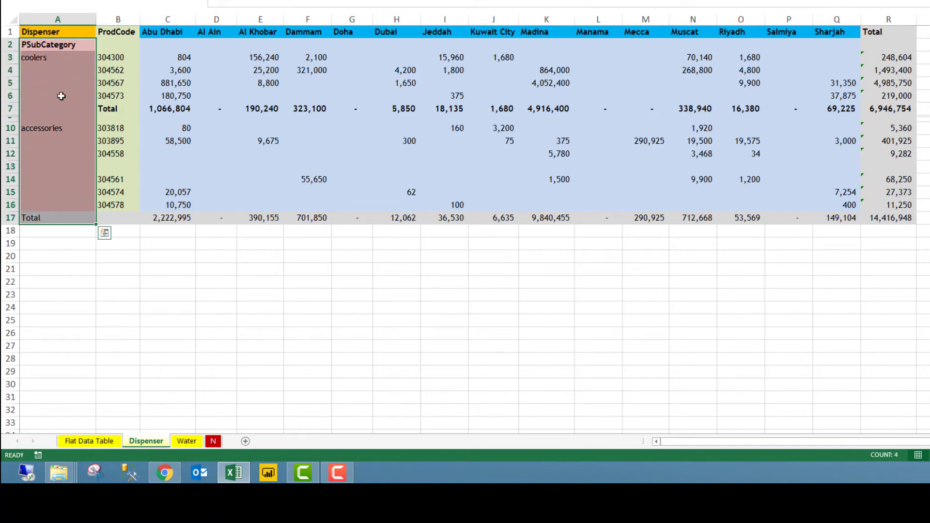
left_click(125, 55)
left_click_drag(125, 55, 133, 182)
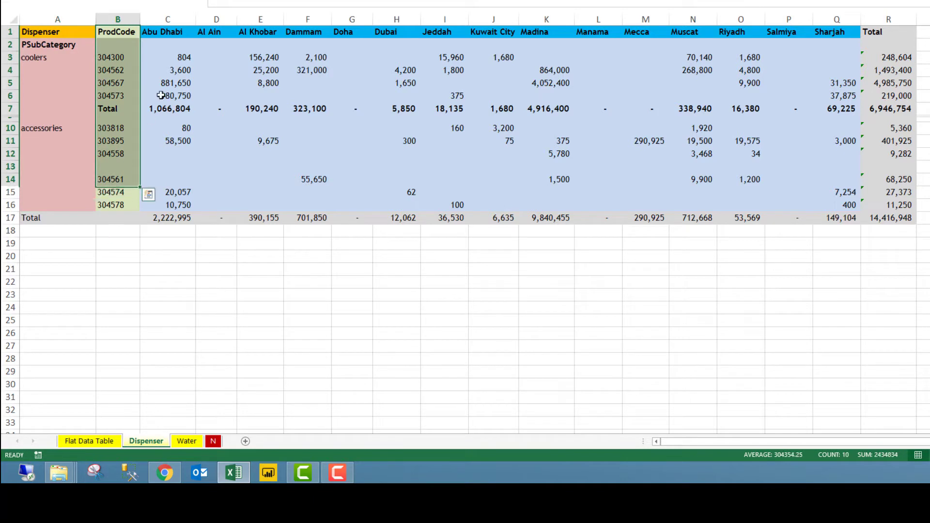
left_click_drag(166, 33, 818, 23)
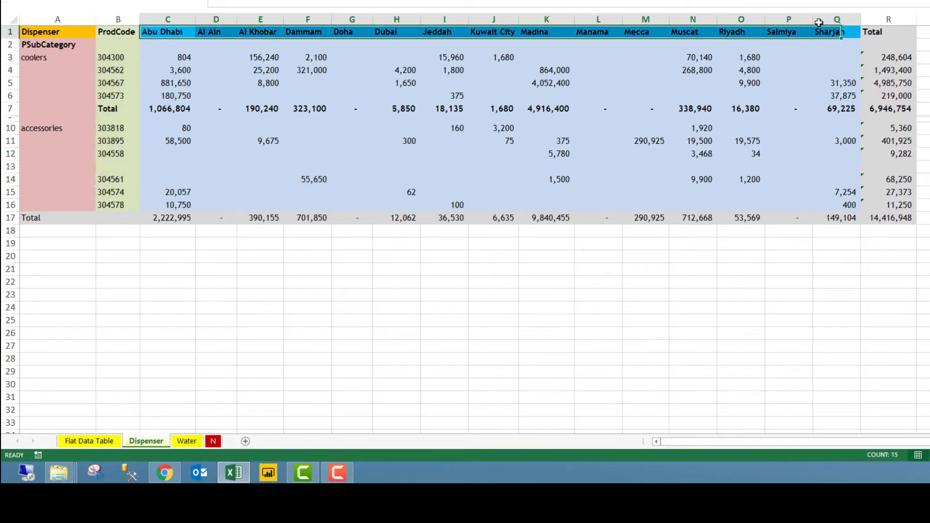
left_click_drag(169, 46, 837, 207)
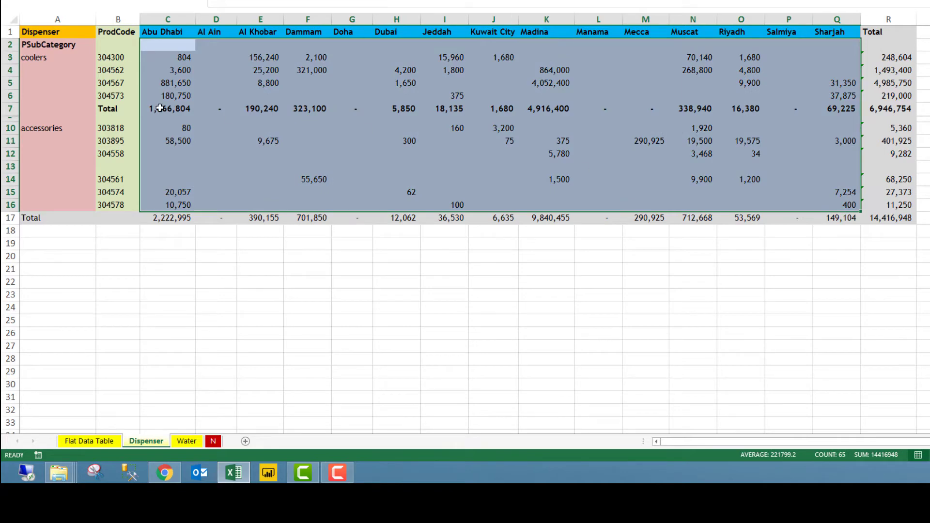
left_click(59, 33)
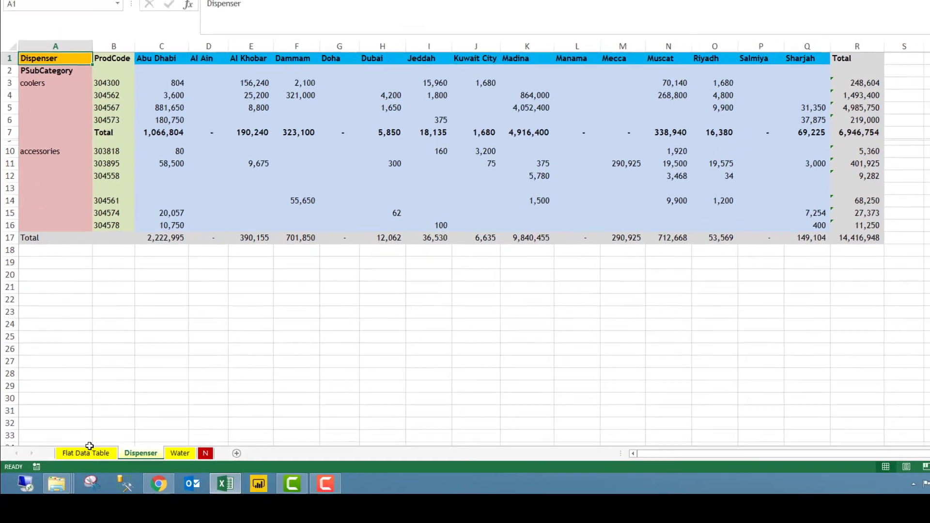
- View the Flat Data Table sheet's column headings, and close the workbook with its changes saved
left_click(89, 441)
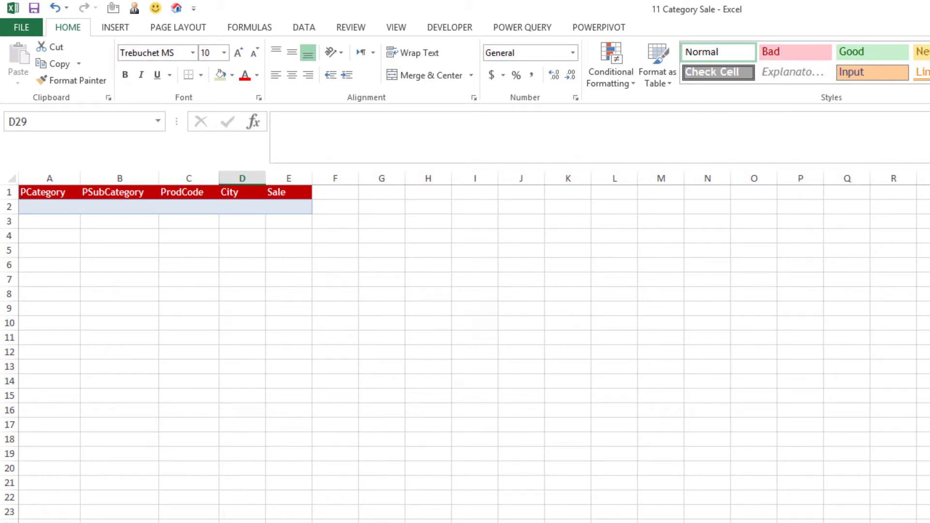
key("alt+F4")
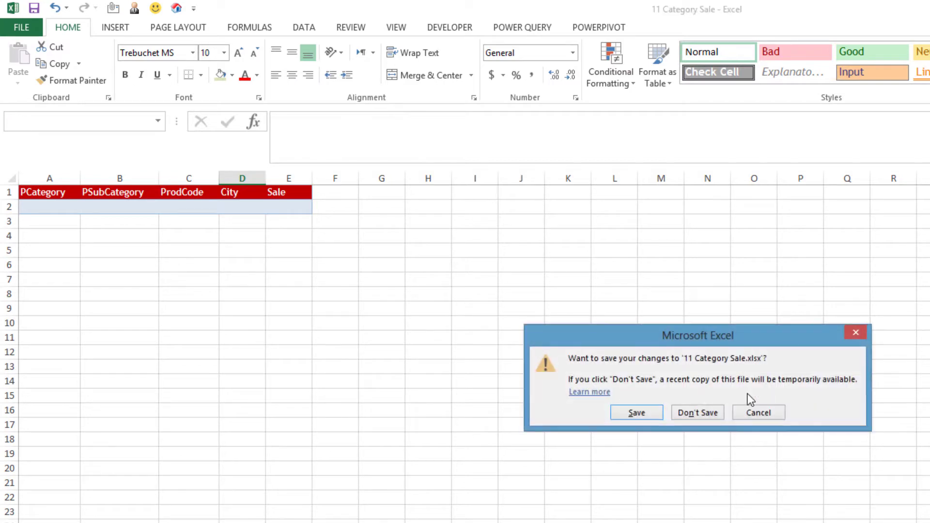
left_click(638, 413)
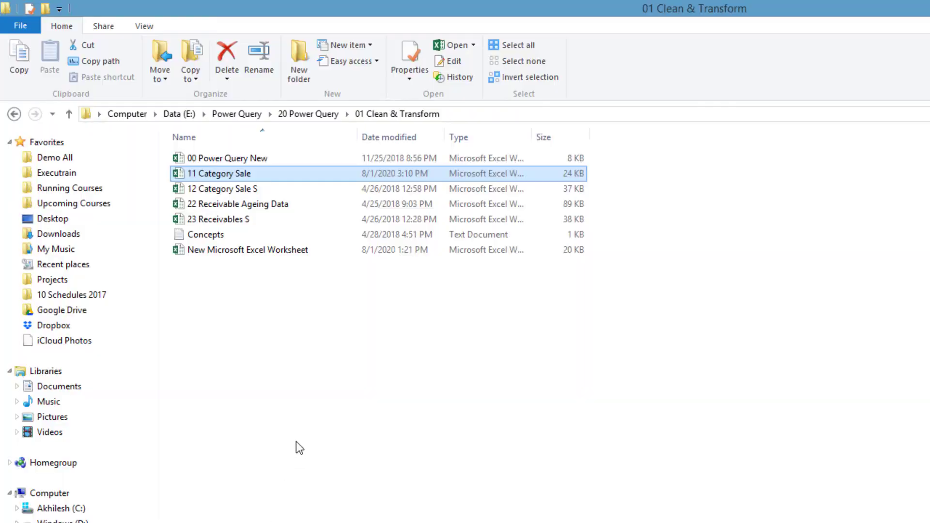
- Create a new Excel workbook with its default name in the 01 Clean & Transform folder and open it
right_click(264, 309)
mouse_move(347, 509)
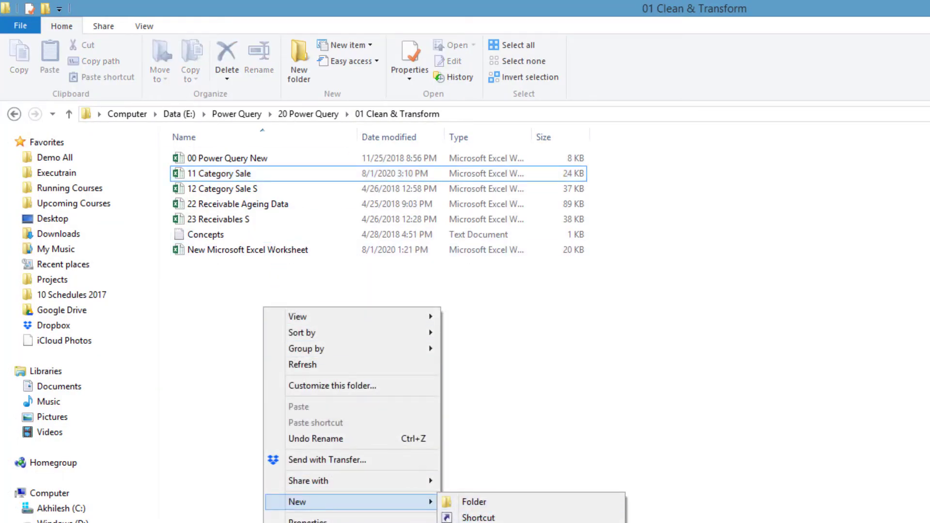
left_click(490, 522)
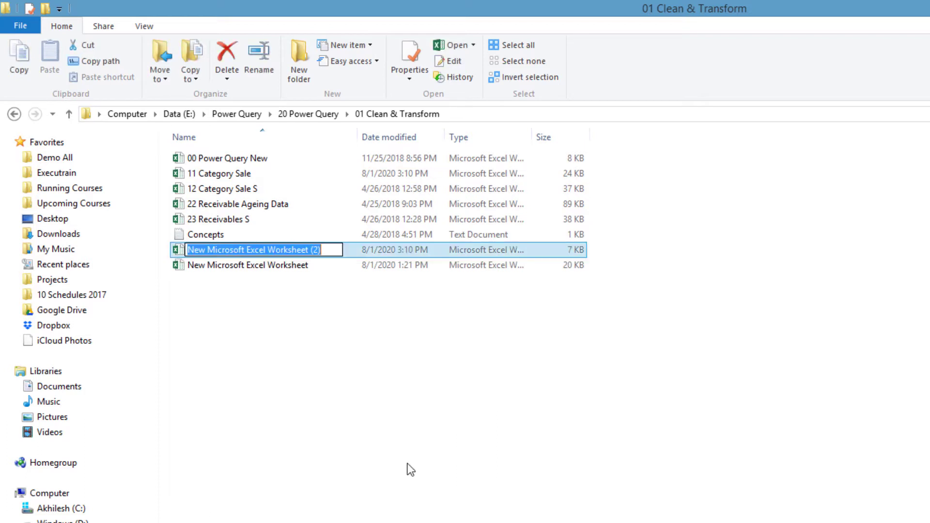
double_click(356, 246)
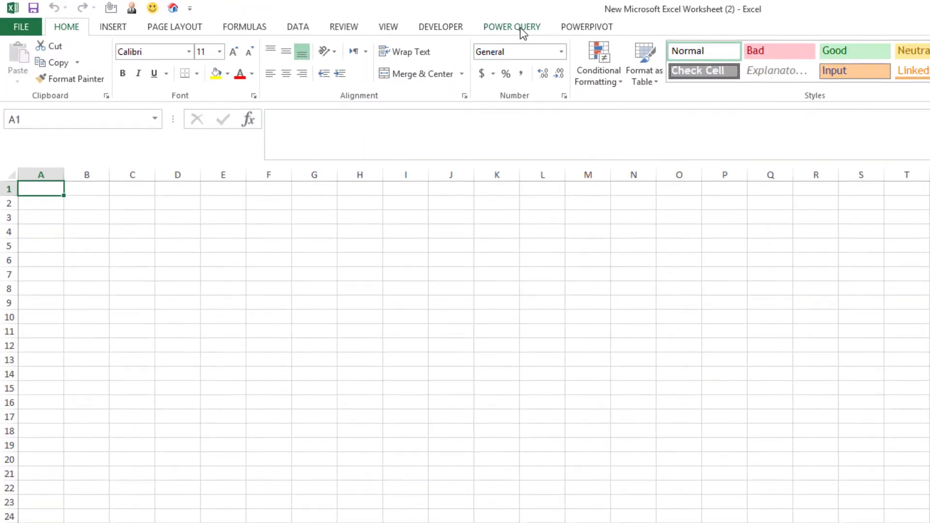
- Connect Power Query to the Excel workbook 11 Category Sale in Data (E:), Power Query, 20 Power Query, 01 Clean & Transform
left_click(519, 26)
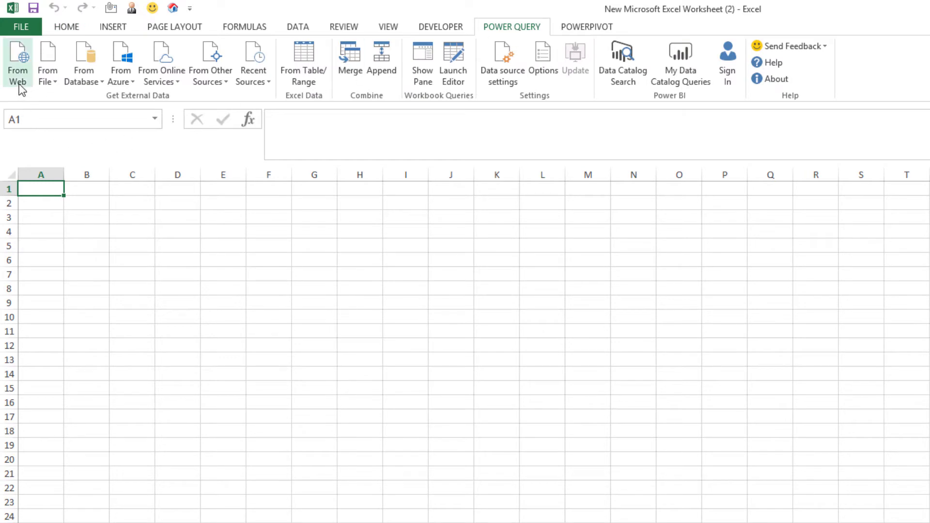
left_click(57, 82)
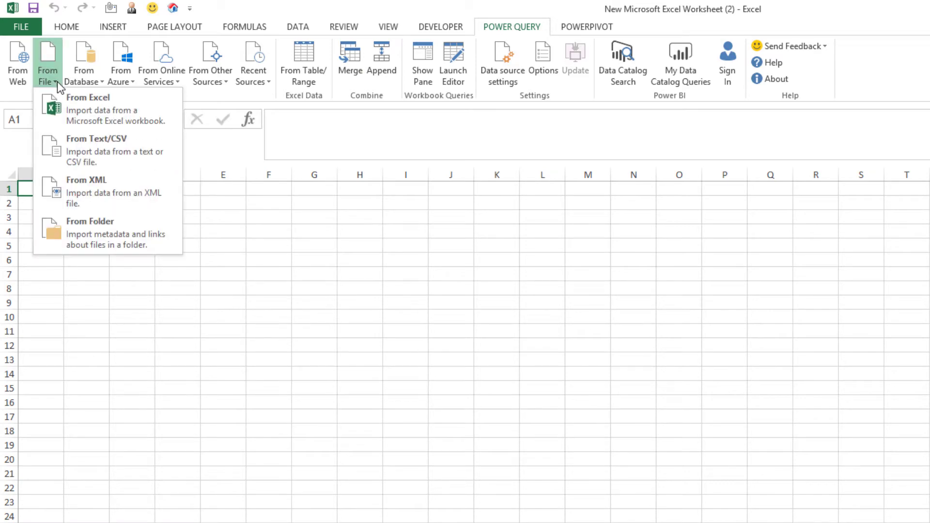
left_click(75, 109)
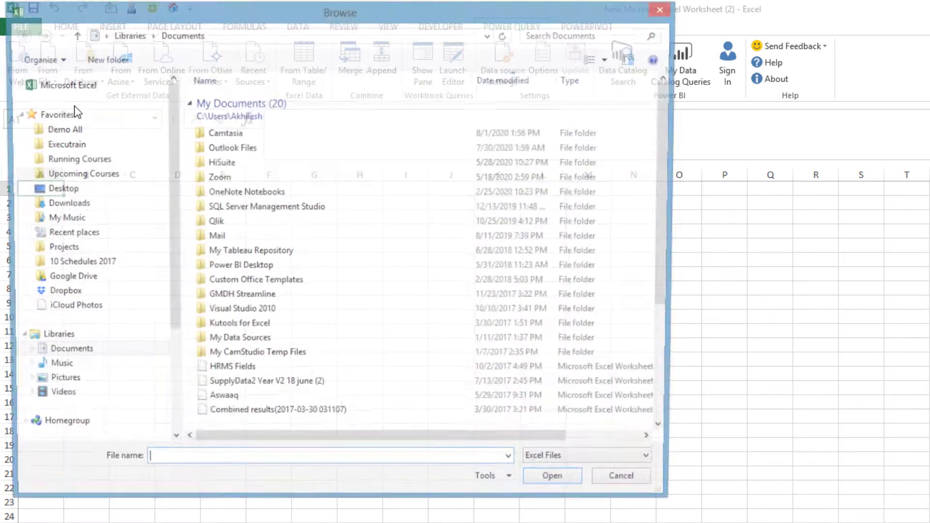
left_click_drag(174, 272, 174, 412)
left_click(58, 347)
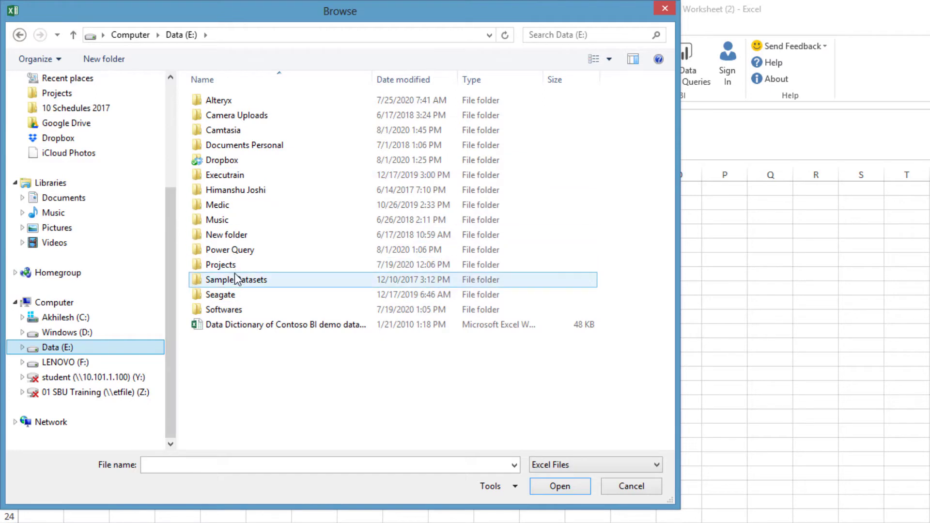
double_click(230, 252)
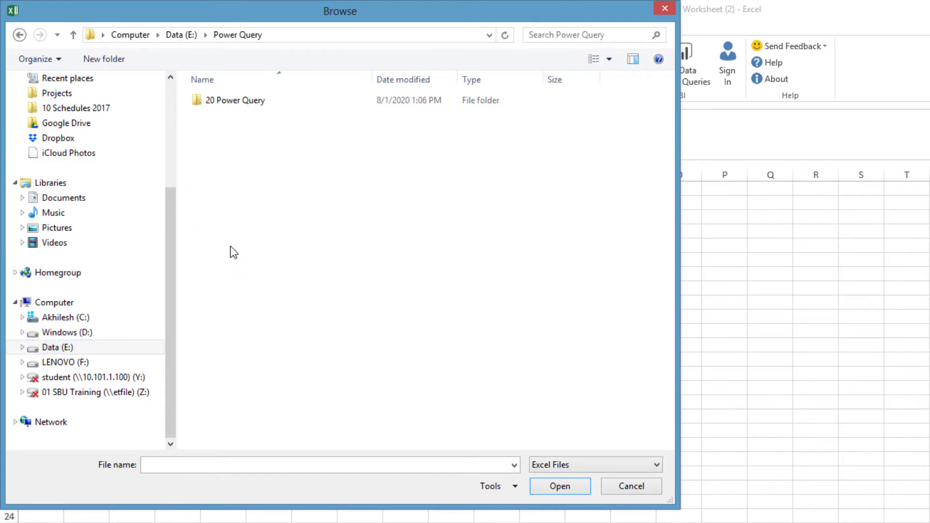
double_click(226, 103)
double_click(236, 104)
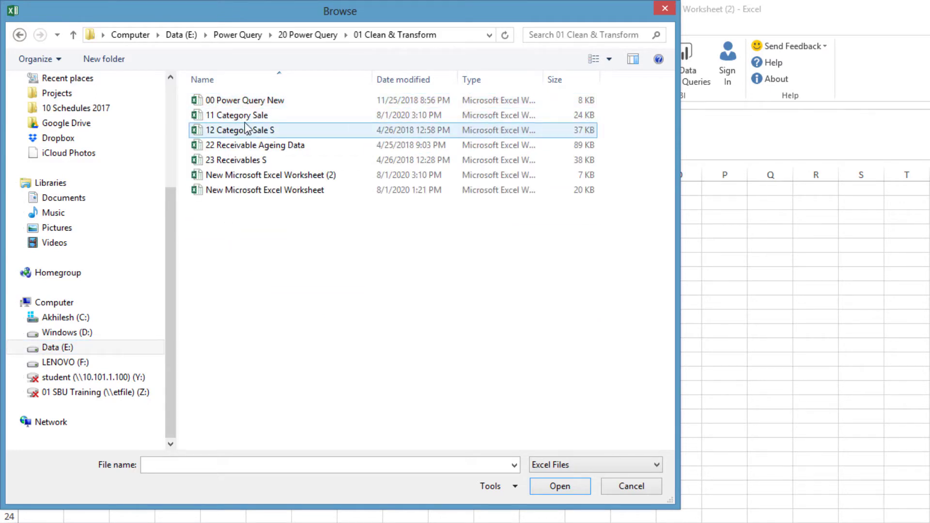
left_click(247, 120)
left_click(565, 486)
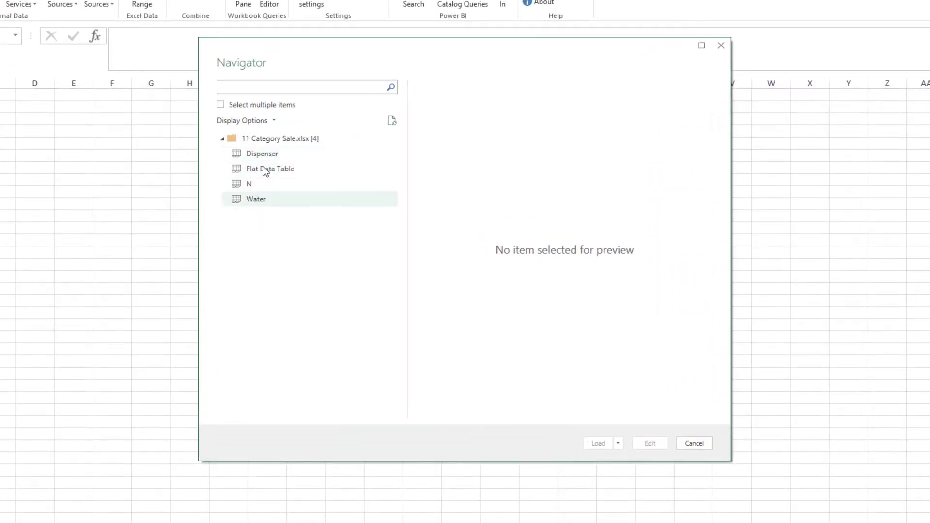
- Choose the Dispenser sheet as the query source and open it for editing in the Query Editor
left_click(263, 154)
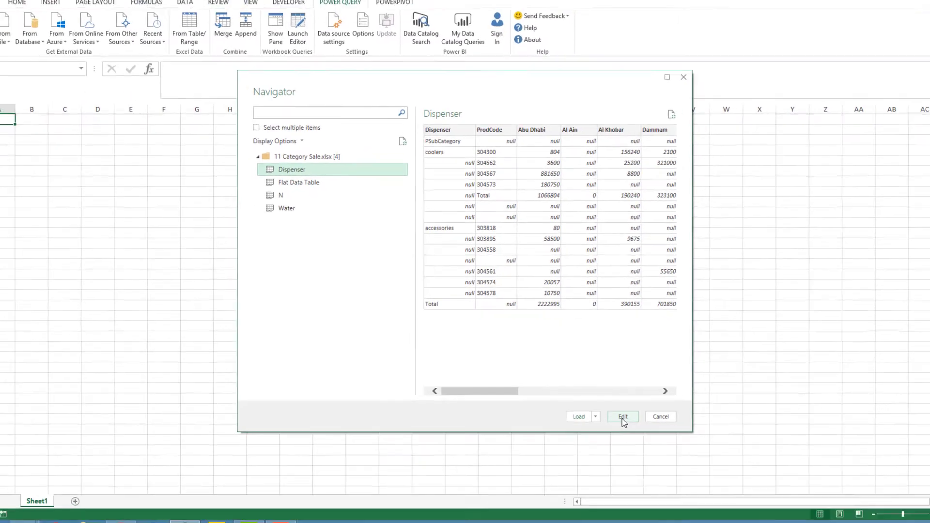
left_click(650, 444)
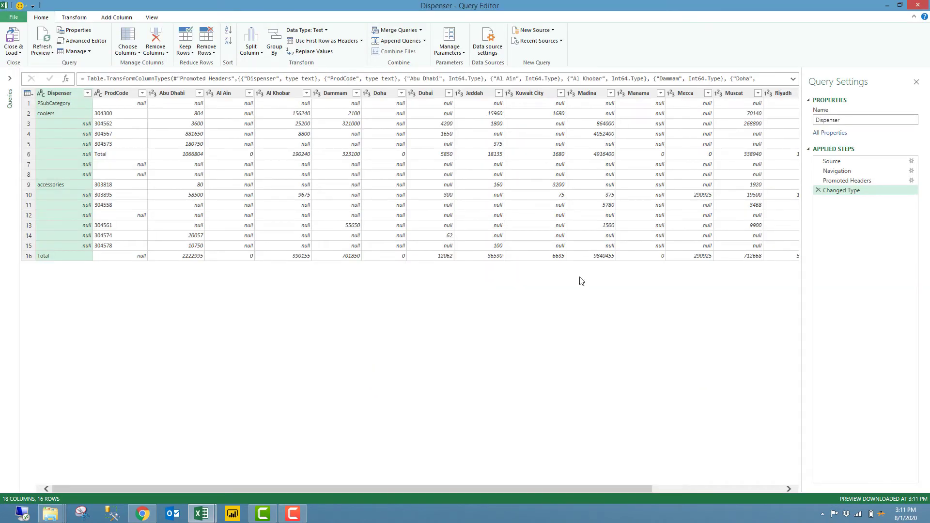
left_click_drag(841, 121, 814, 119)
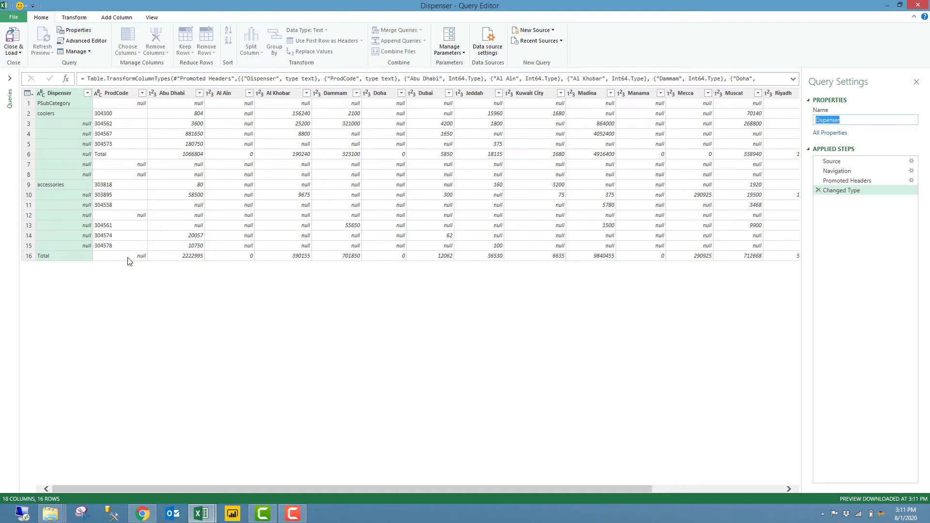
- Remove the top 1 row, containing the PSubCategory label, from the Dispenser query
left_click(26, 104)
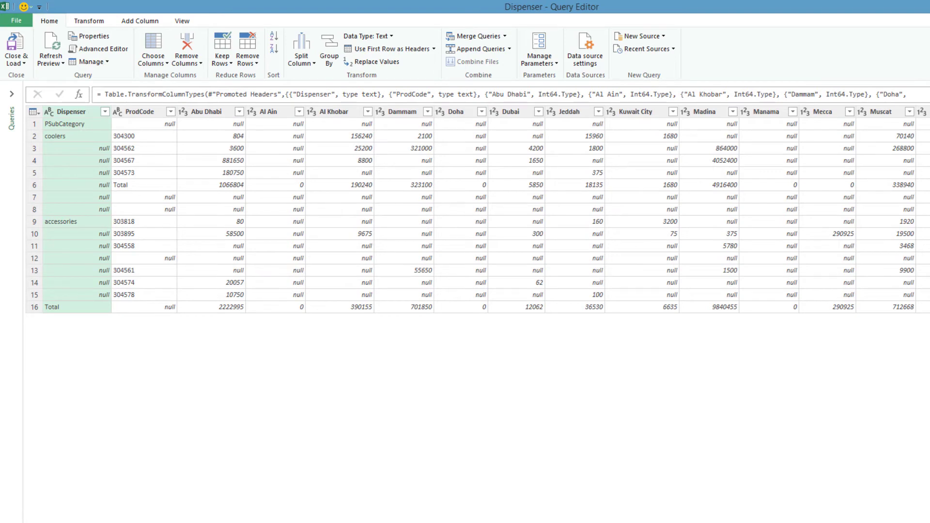
left_click(252, 62)
left_click(264, 76)
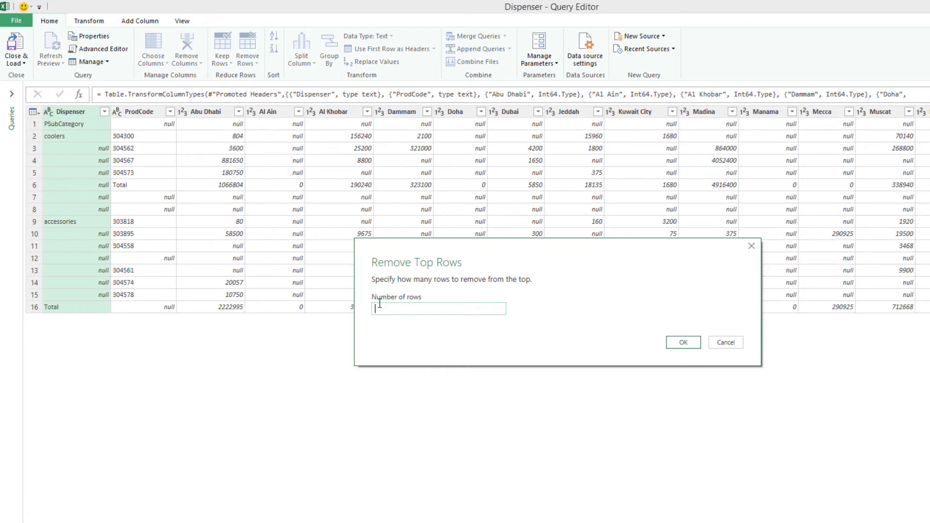
type("1")
left_click(677, 342)
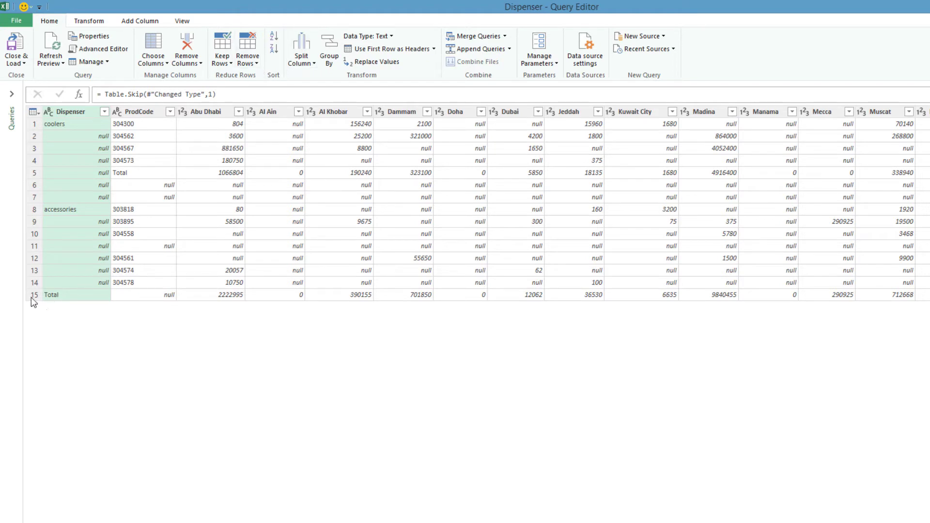
- Remove the bottom 1 row, containing the grand total, from the Dispenser query
left_click(255, 64)
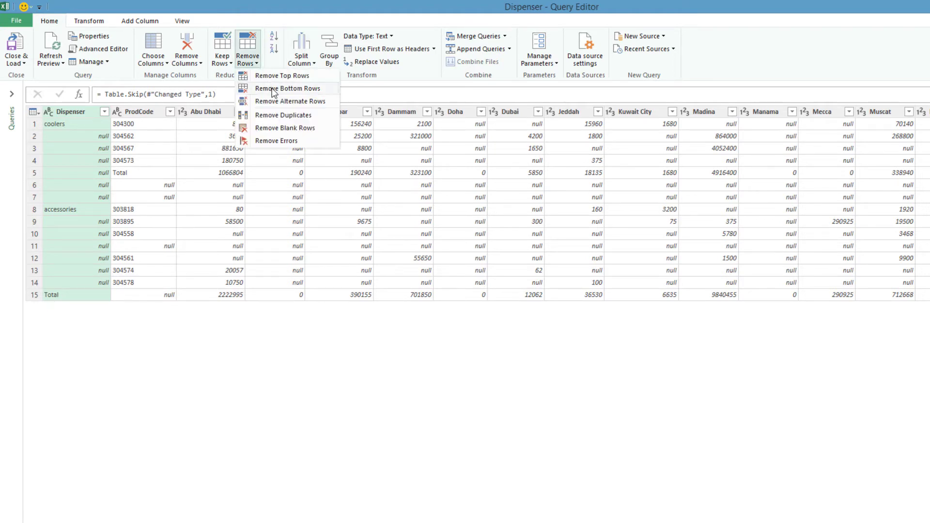
left_click(274, 89)
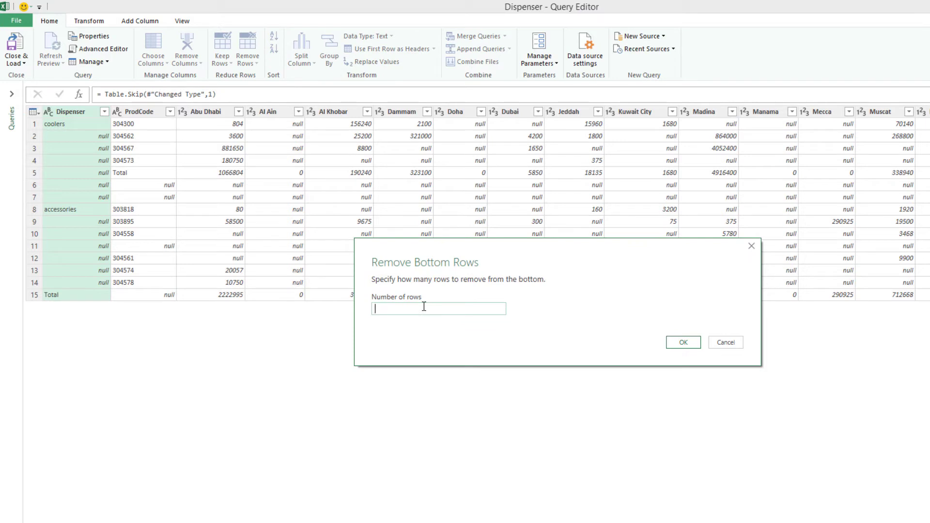
type("1")
left_click(683, 342)
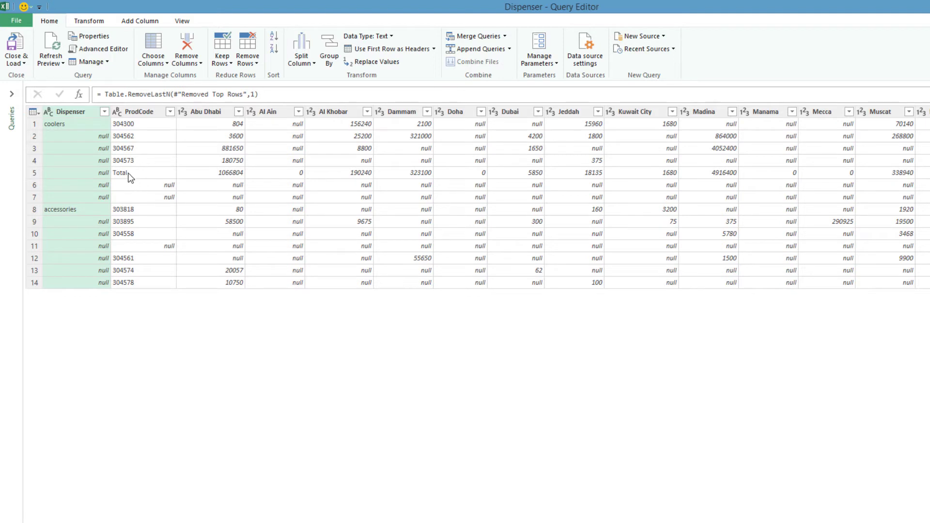
left_click(33, 187)
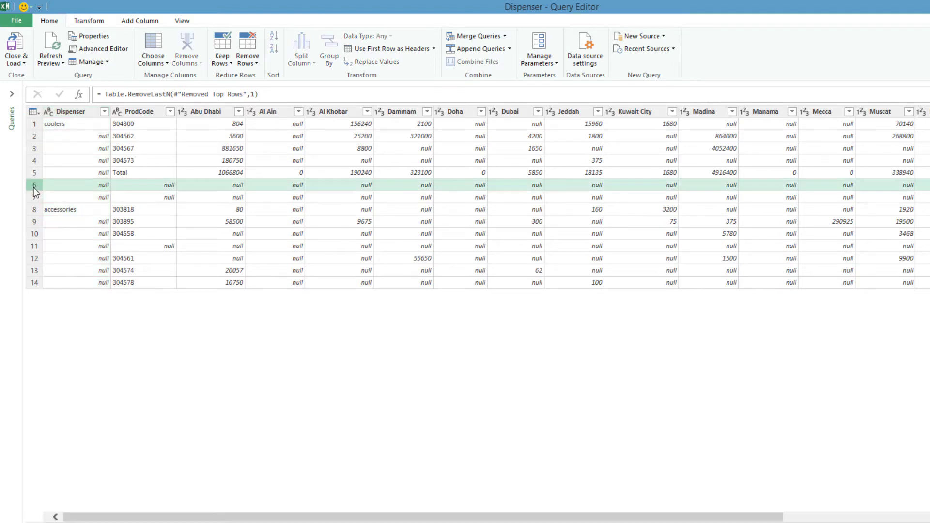
left_click(32, 247)
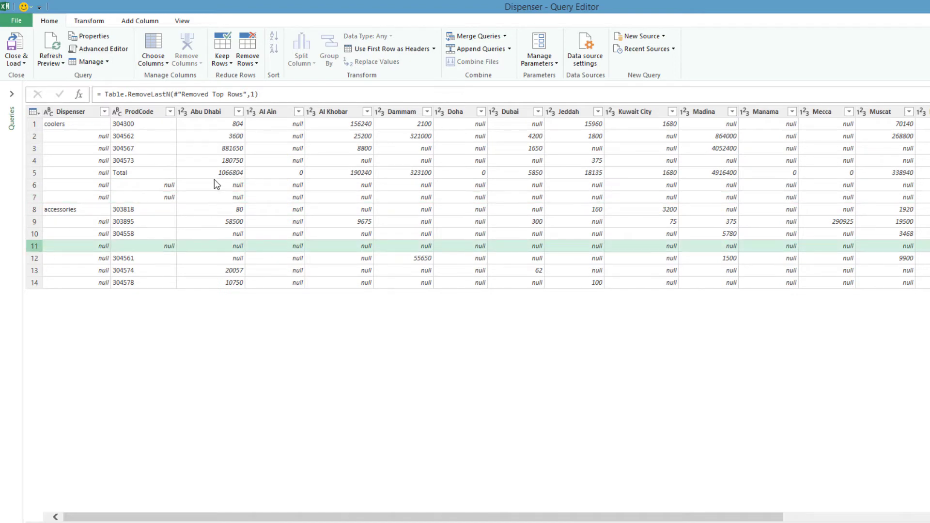
left_click(145, 149)
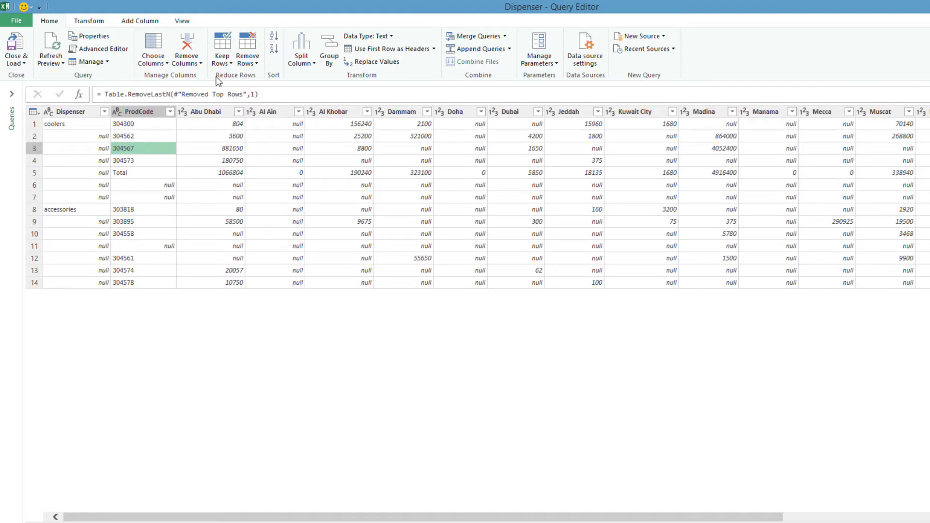
left_click(256, 61)
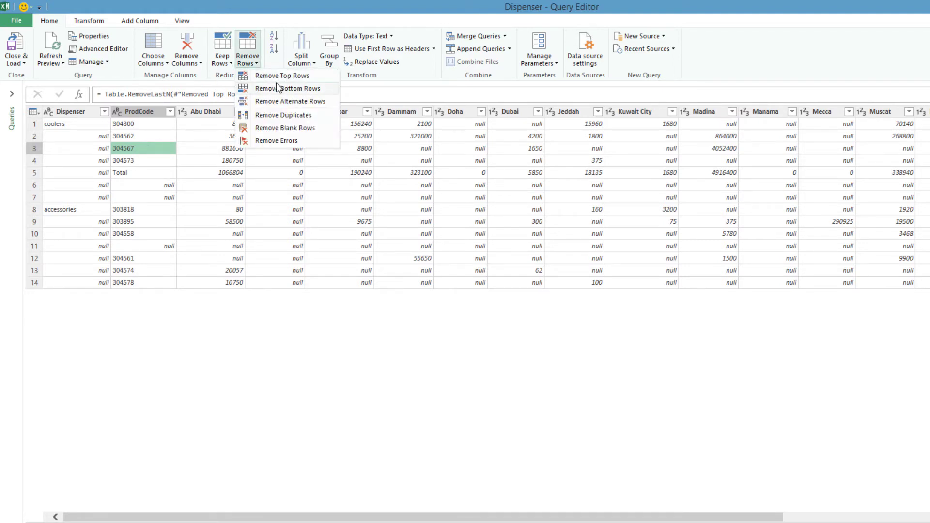
left_click(144, 142)
left_click(150, 210)
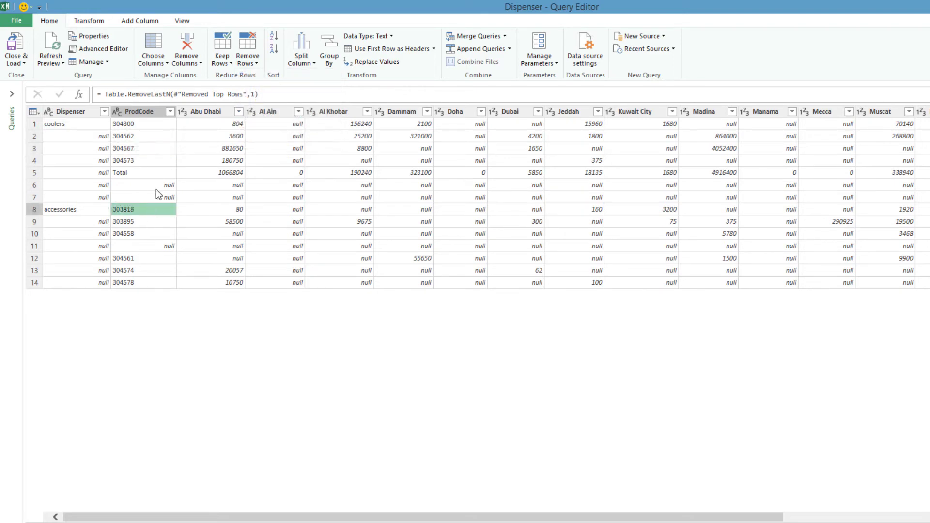
- Filter the ProdCode column to exclude the null and Total rows
left_click(169, 113)
left_click(170, 113)
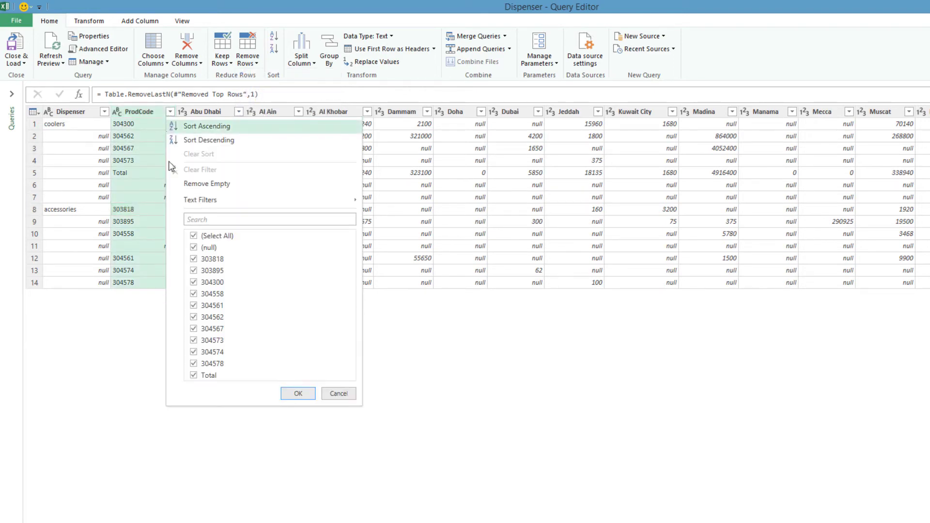
left_click(193, 247)
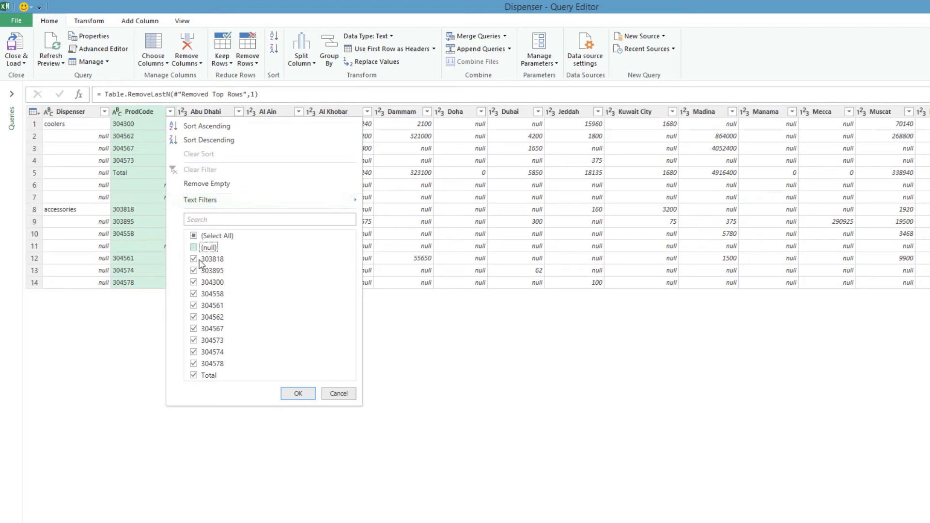
left_click(212, 377)
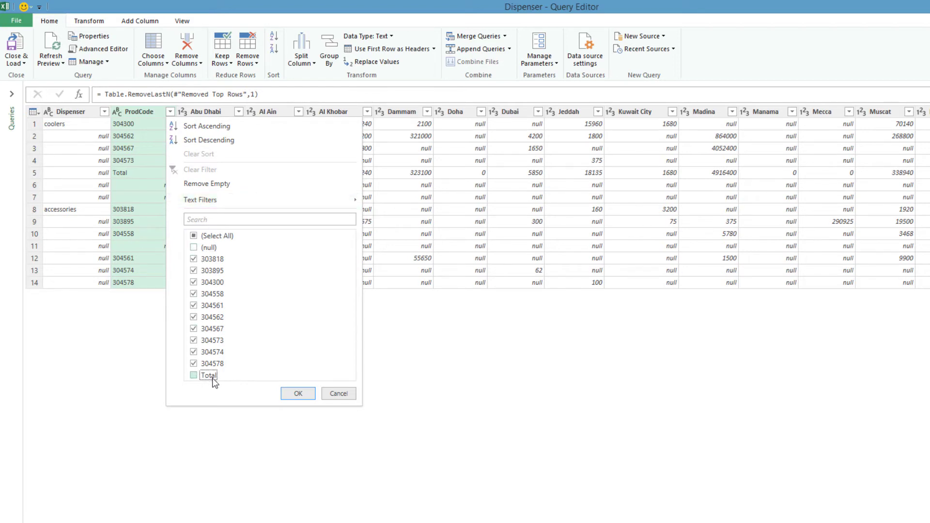
left_click(298, 394)
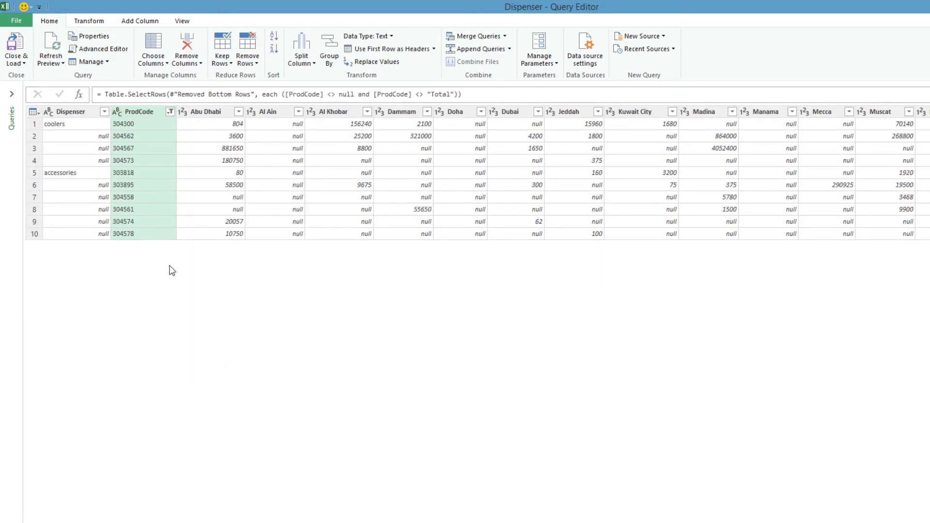
- Rename the Dispenser column as SubCategory
left_click(76, 112)
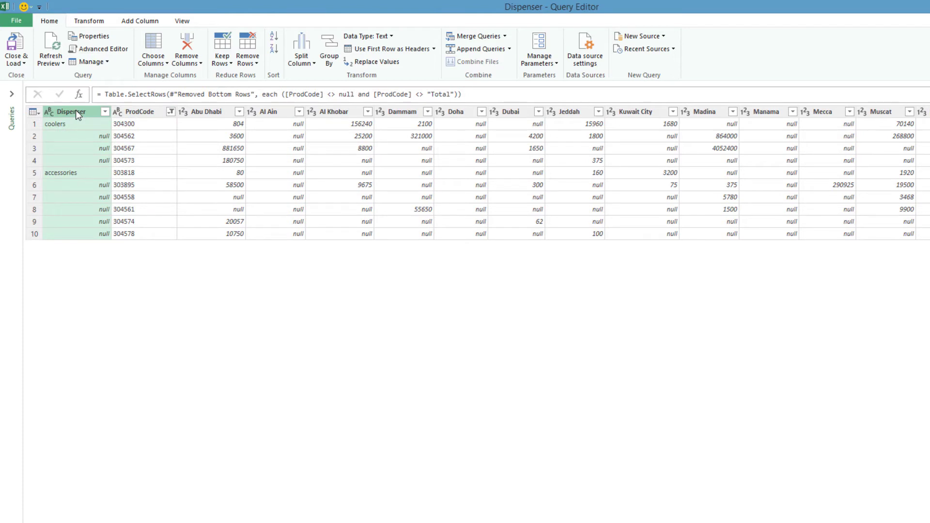
double_click(76, 112)
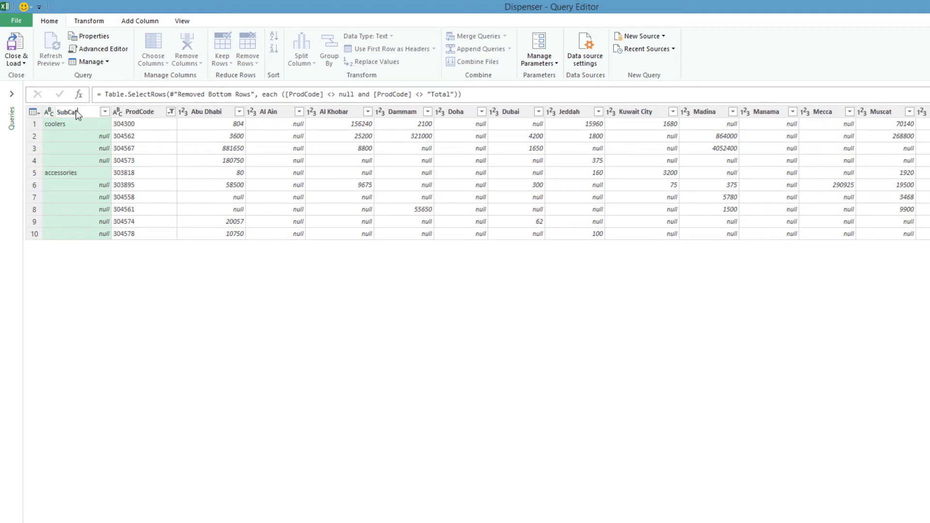
key("Return")
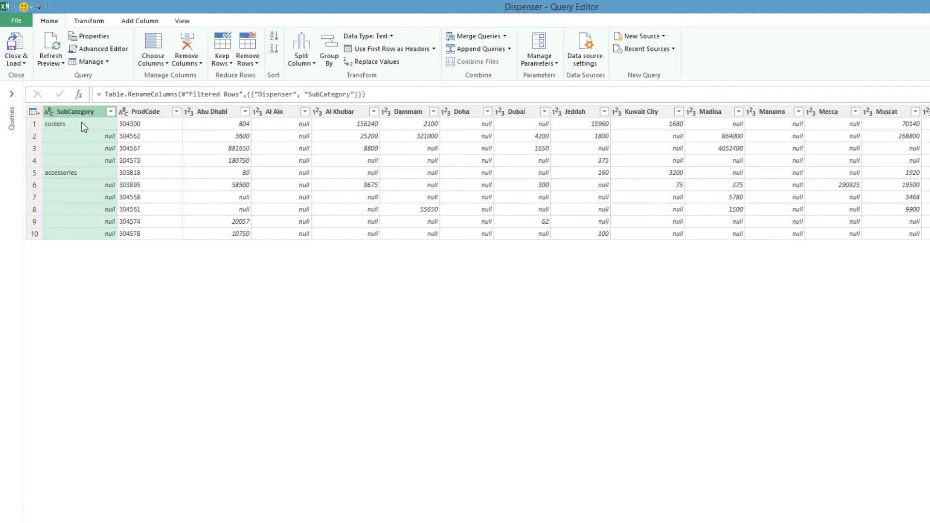
- Fill the SubCategory values down into the empty cells of that column
left_click(82, 125)
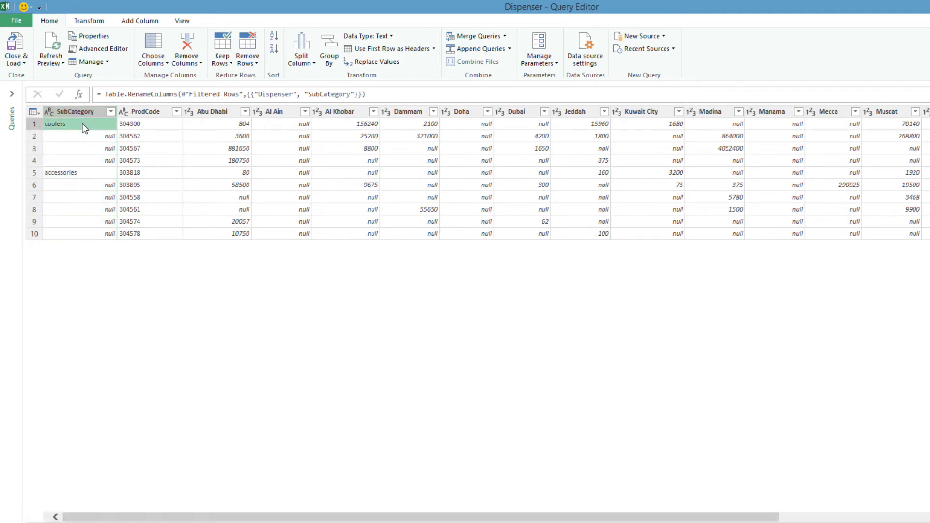
left_click(126, 124)
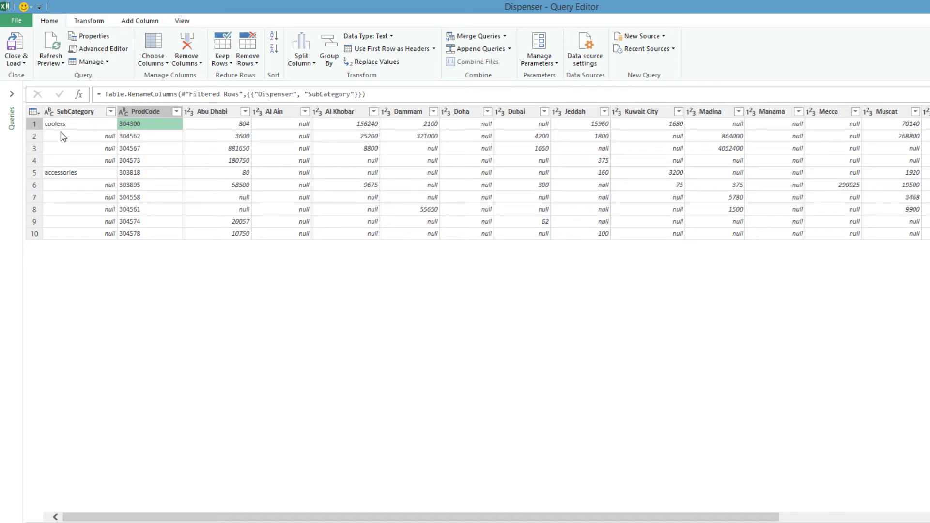
left_click(71, 176)
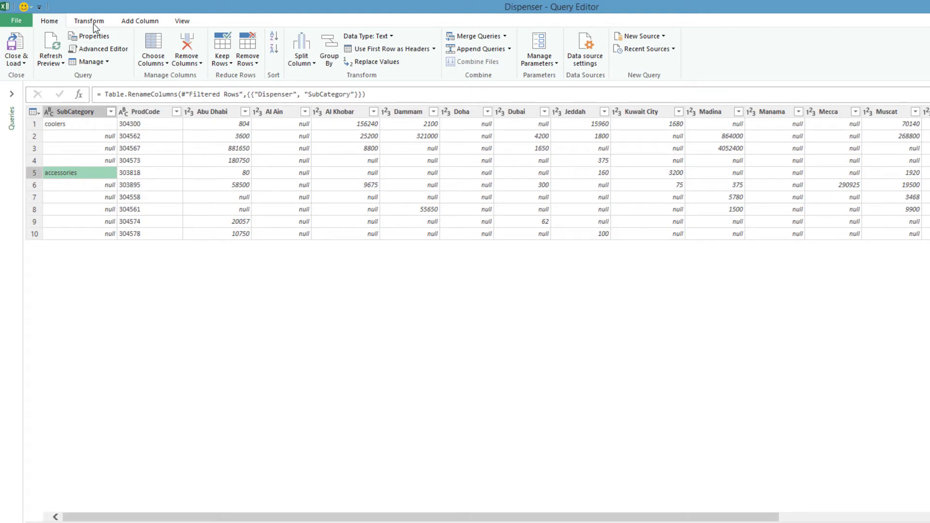
left_click(70, 112)
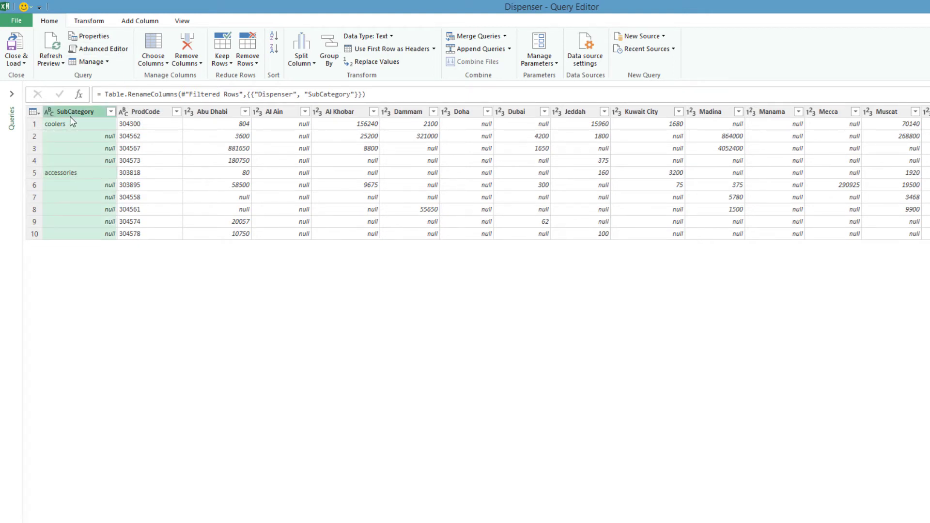
left_click(87, 20)
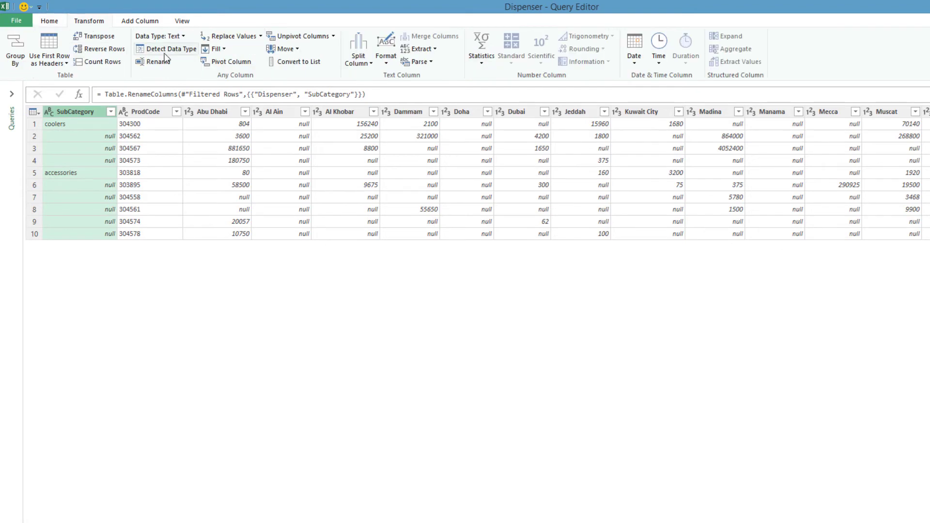
left_click(224, 49)
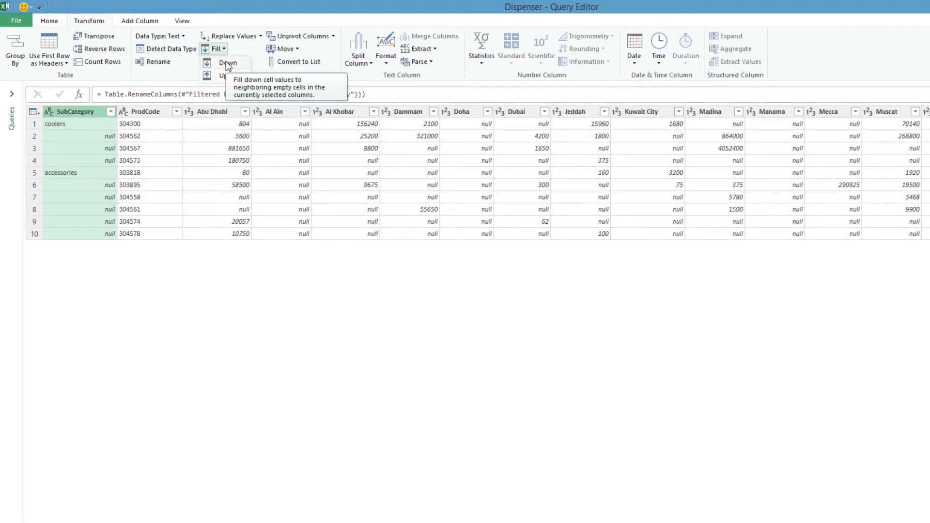
left_click(228, 63)
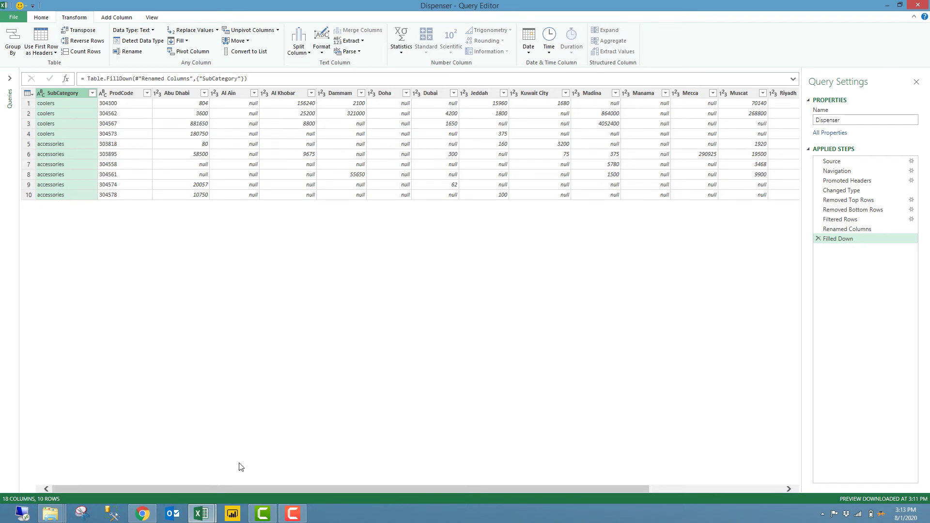
- Remove the Total column at the end of the Dispenser query
left_click_drag(254, 485, 446, 501)
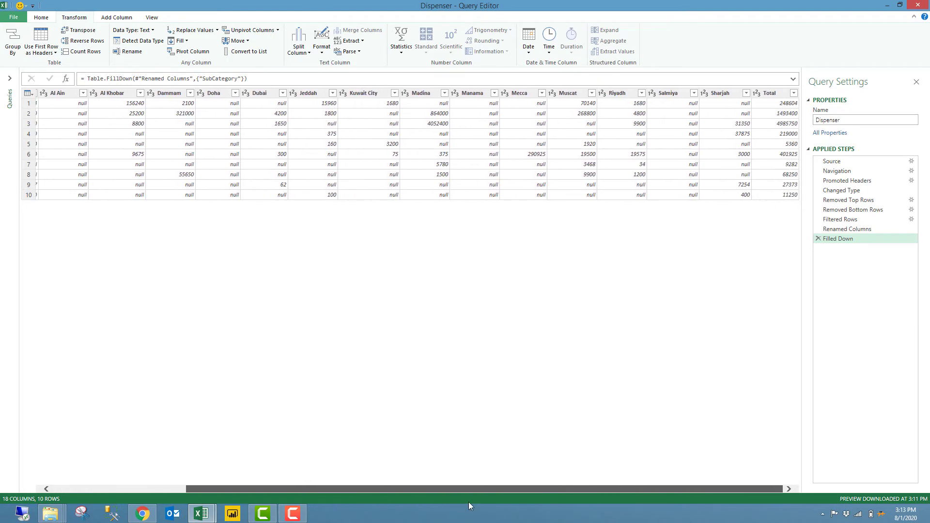
left_click(773, 97)
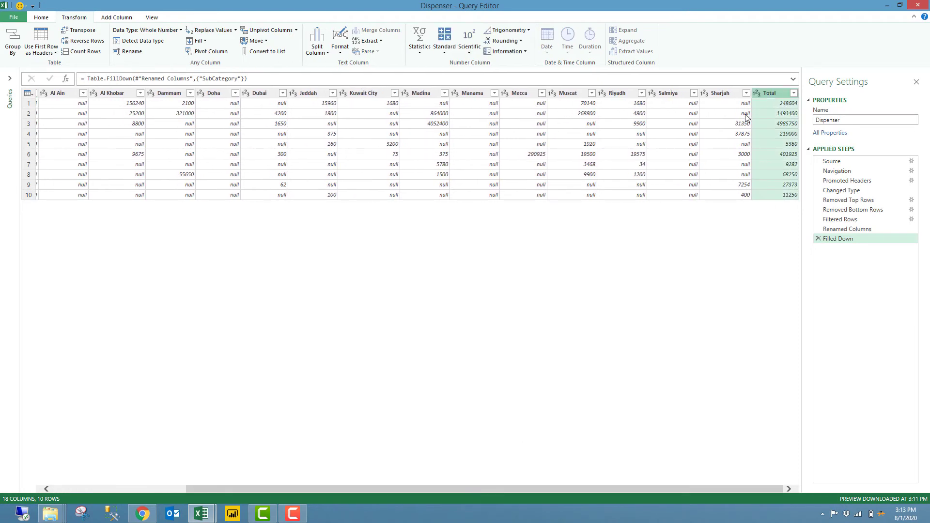
key("Delete")
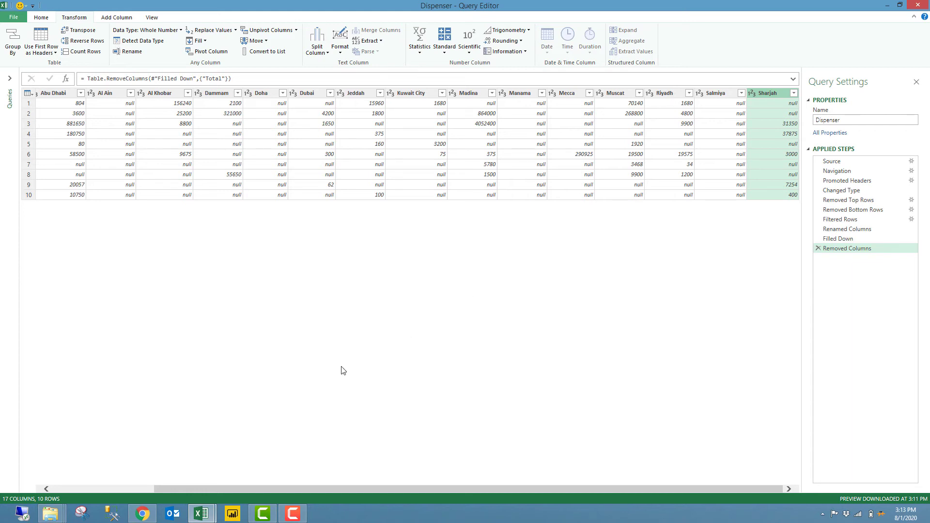
- Unpivot all the city columns from Abu Dhabi through Sharjah, keeping SubCategory and ProdCode as they are
left_click_drag(255, 491, 126, 492)
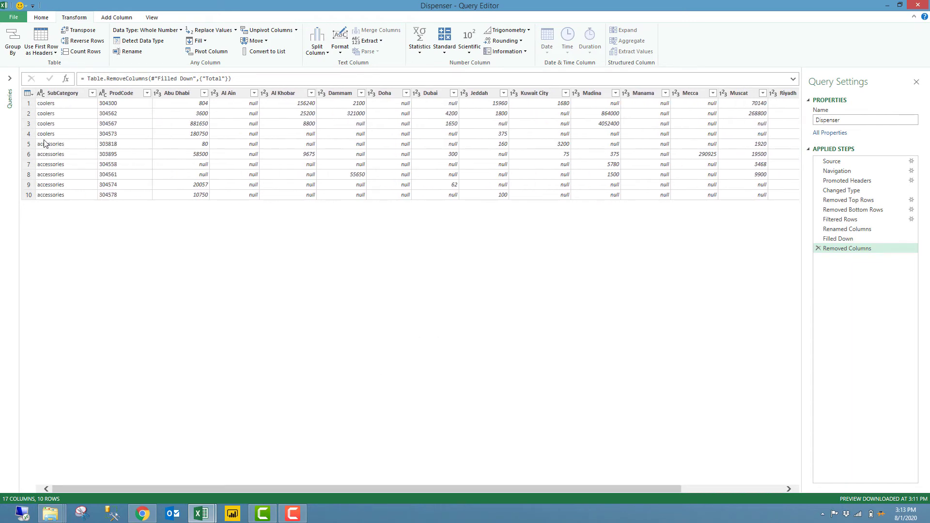
left_click(58, 93)
left_click(129, 95)
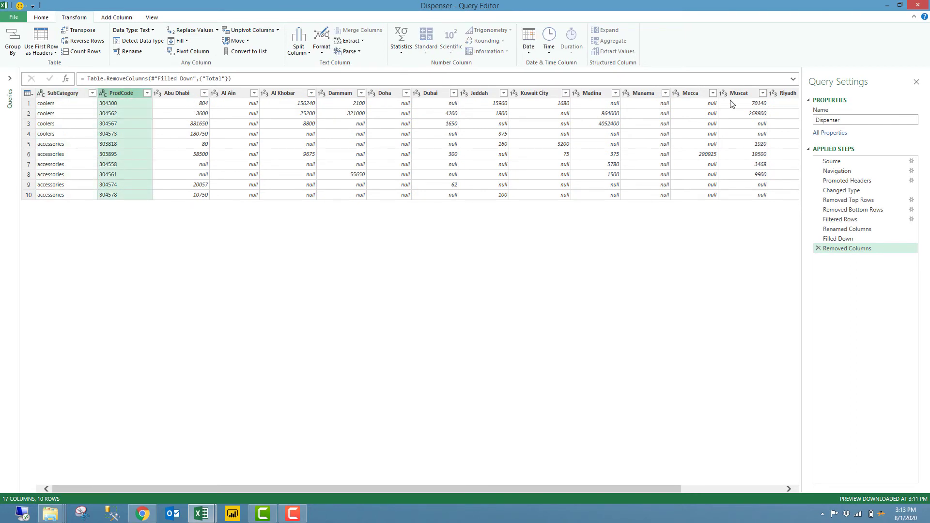
left_click(178, 96)
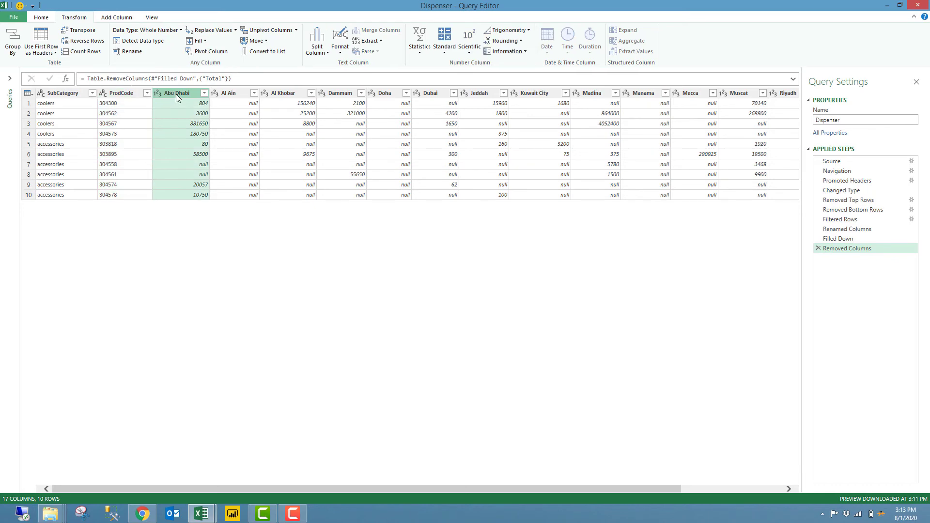
key("shift+Right")
key("shift+Right")
key("shift+Right")
key("shift+Right")
key("shift+Right")
key("shift+Right")
key("shift+Right")
key("shift+Right")
key("shift+Right")
key("shift+Right")
key("shift+Right")
key("shift+Right")
key("shift+Right")
key("shift+Right")
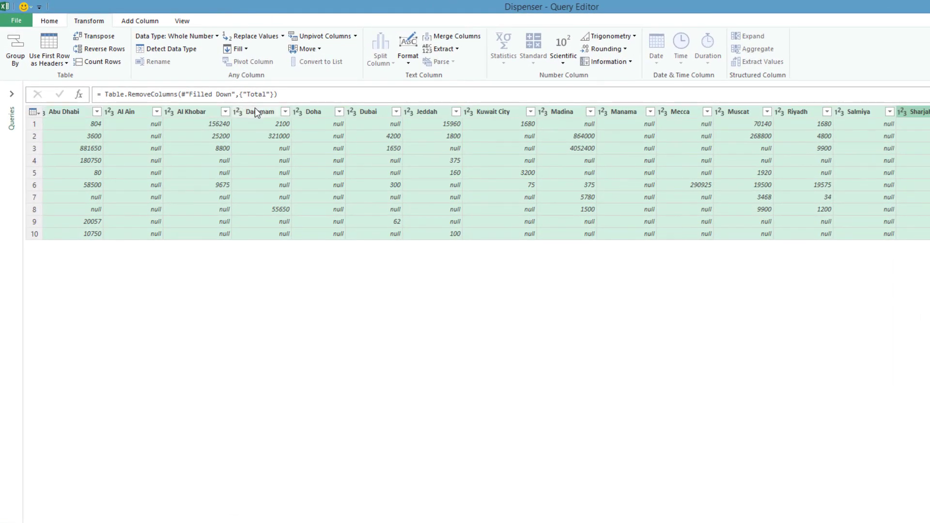
right_click(257, 110)
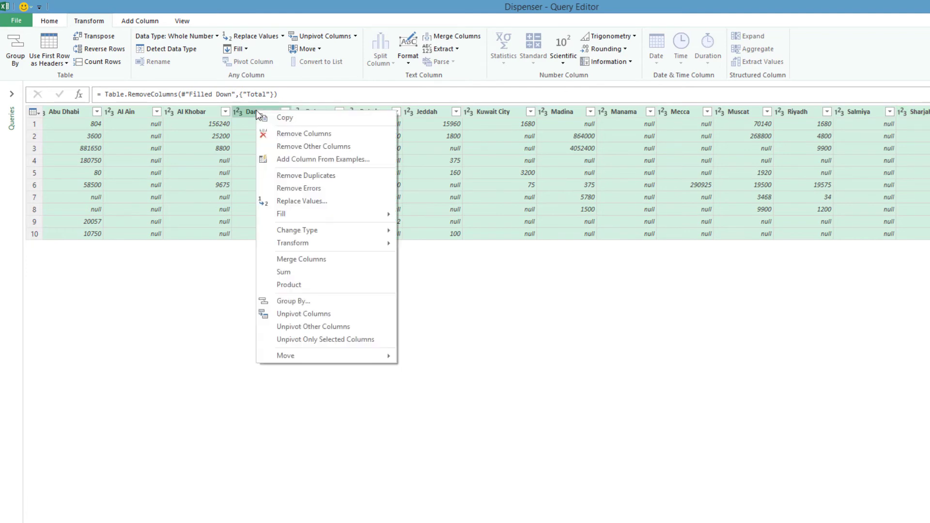
left_click(296, 315)
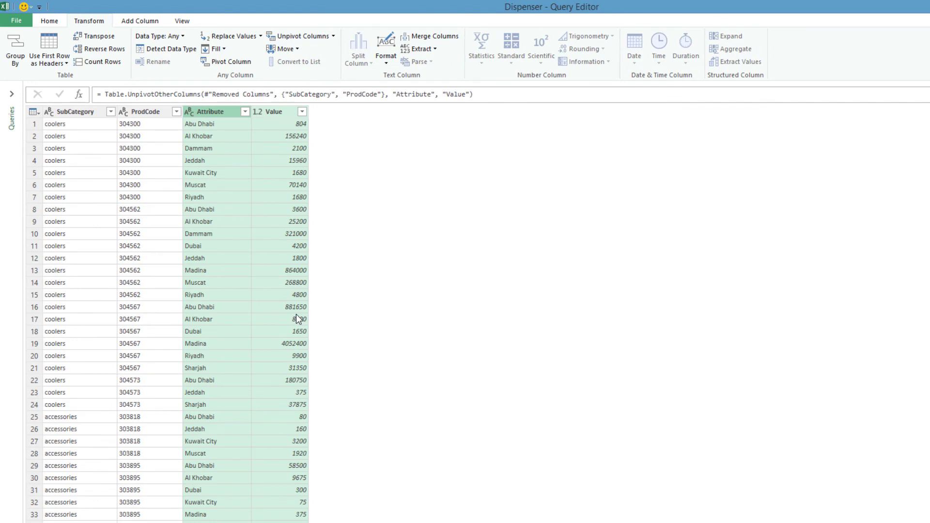
- Rename the Attribute column as City
left_click(210, 112)
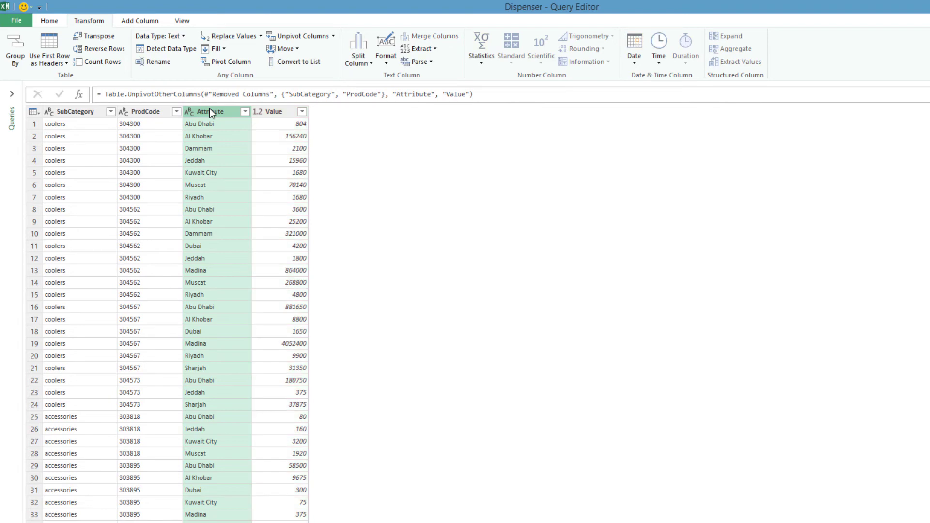
double_click(209, 111)
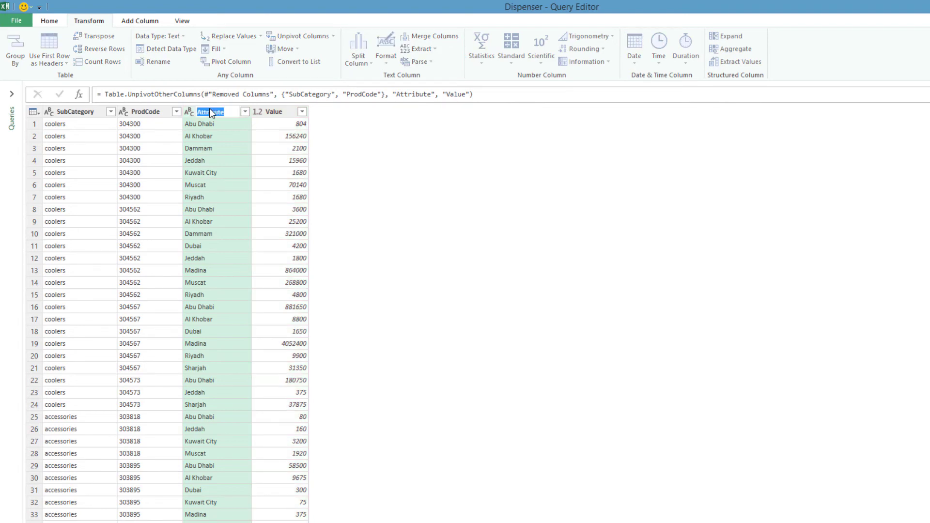
type("City")
key("Return")
left_click(260, 129)
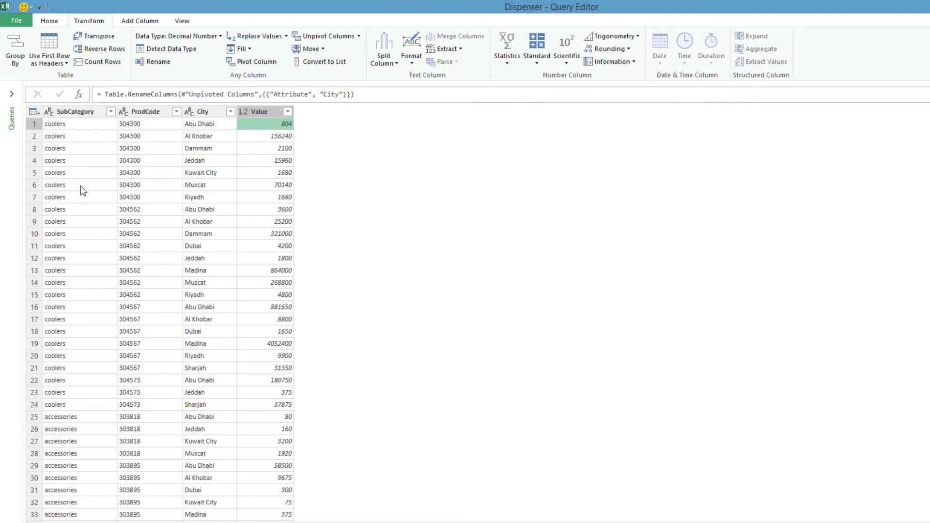
- Add a custom column named Category with the formula ="Dispenser"
left_click(136, 21)
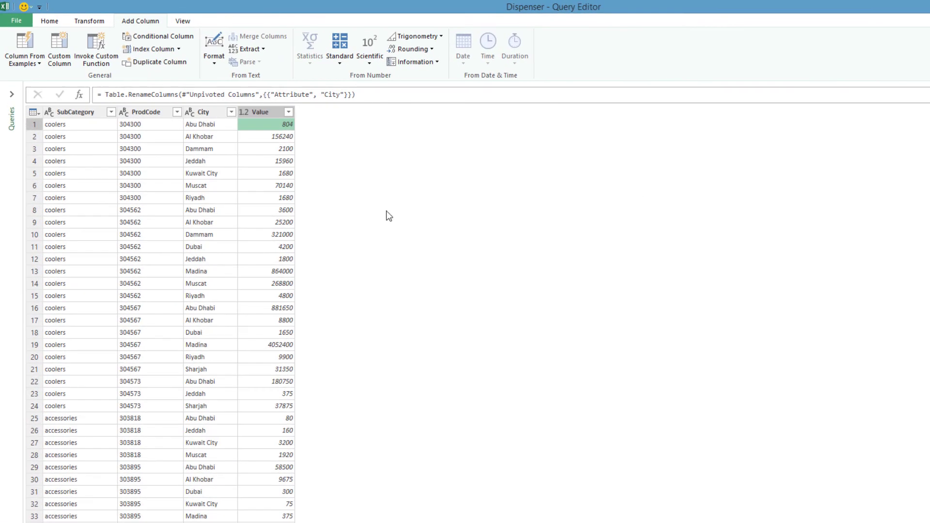
left_click(62, 52)
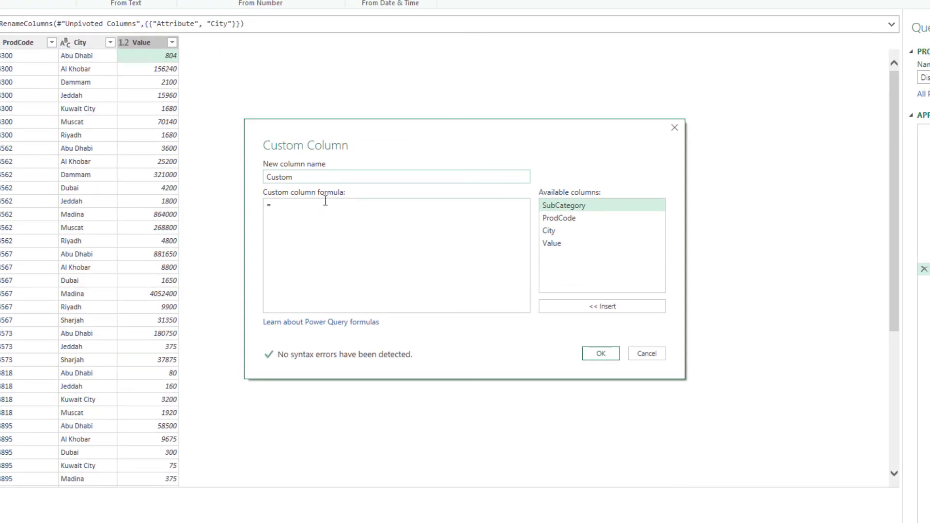
left_click_drag(292, 176, 243, 182)
type("Category")
left_click(317, 219)
type("\"")
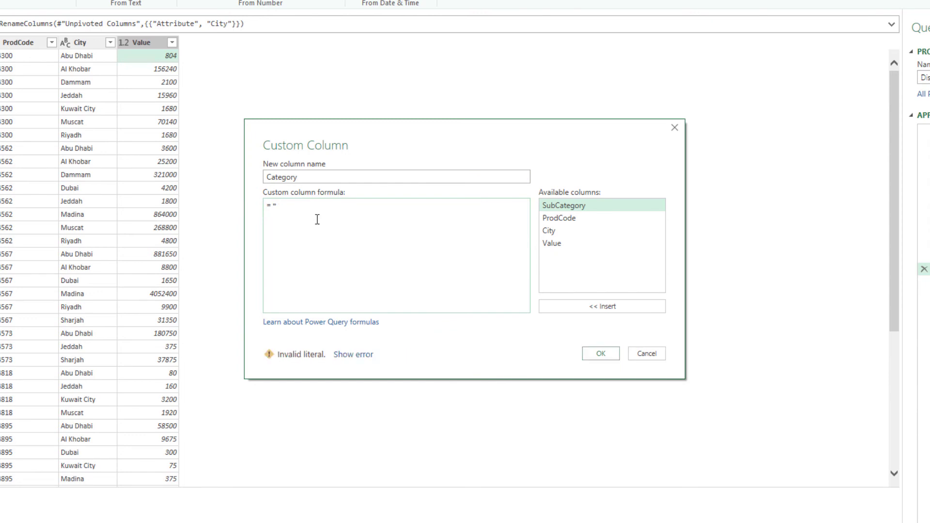
type("Dispenser")
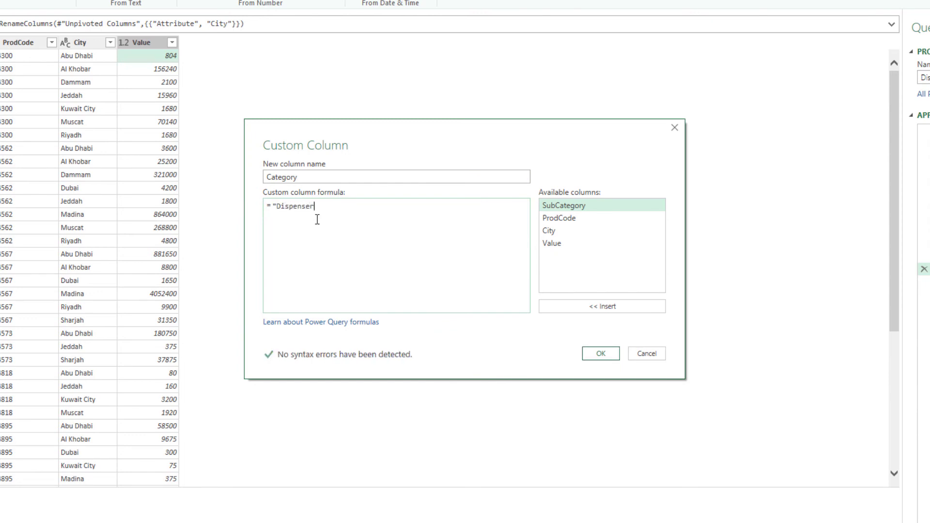
type("\"")
left_click(600, 353)
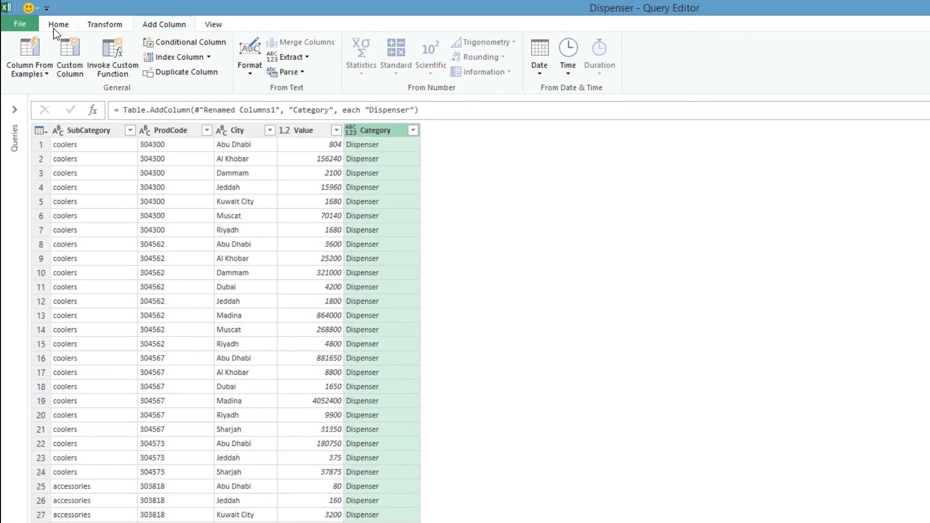
- Set the data type of the Category column to Text and check the type options of the Value column
left_click(54, 27)
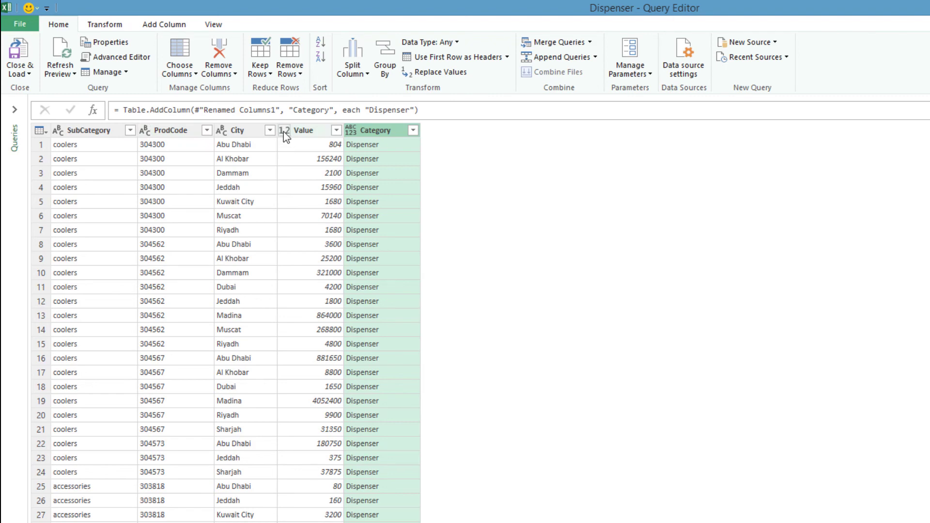
left_click(351, 130)
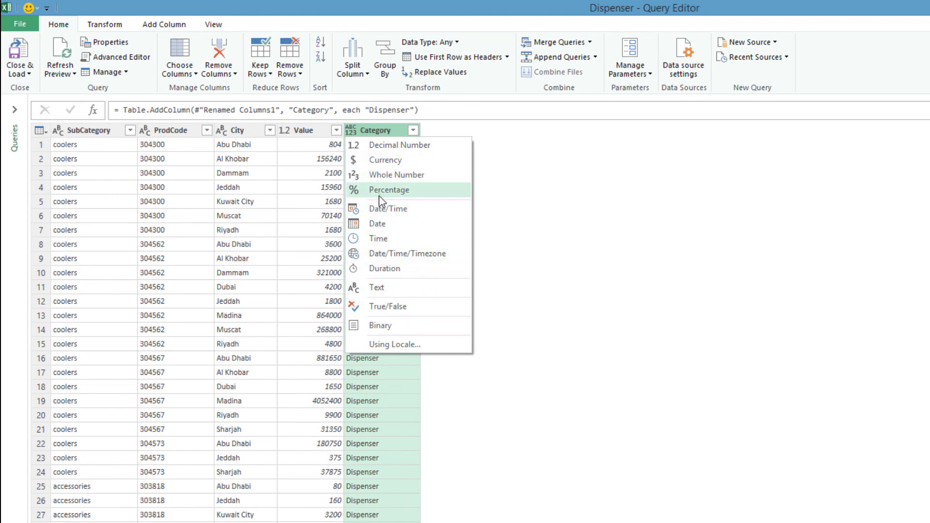
left_click(379, 287)
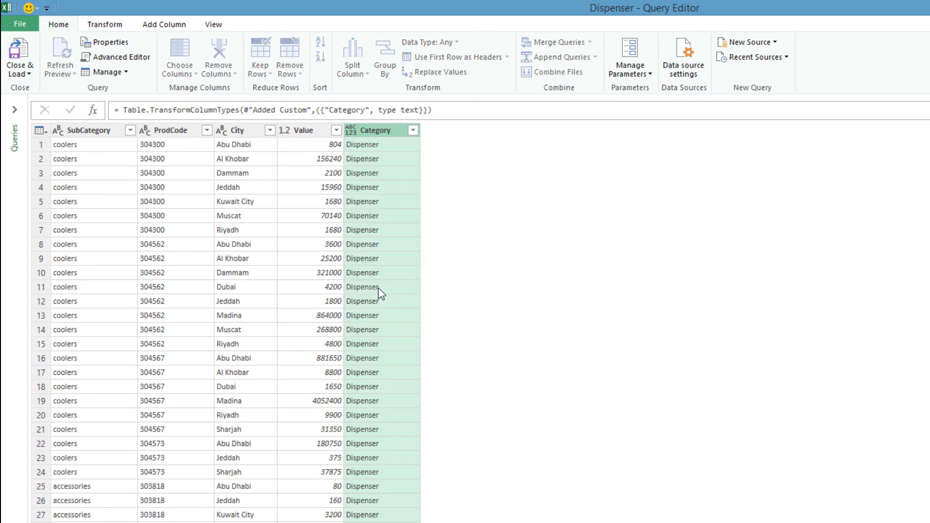
left_click(284, 131)
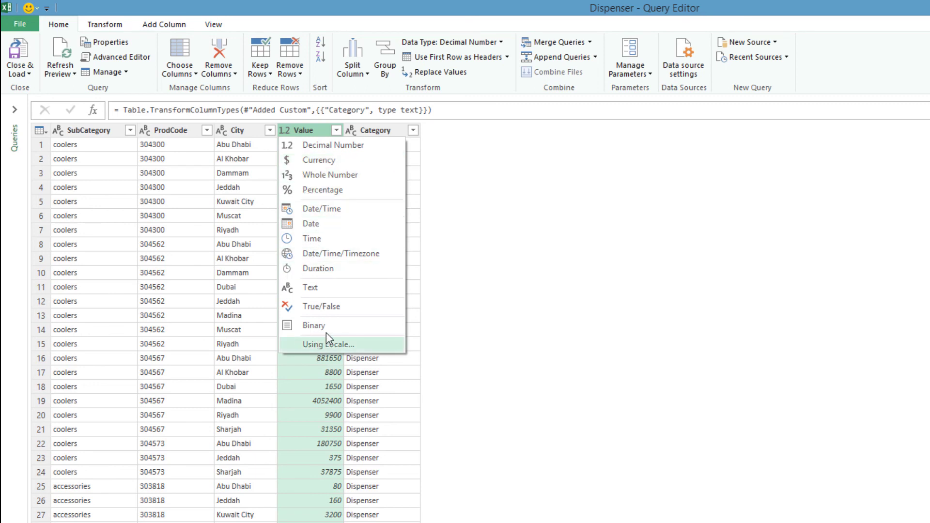
left_click(454, 267)
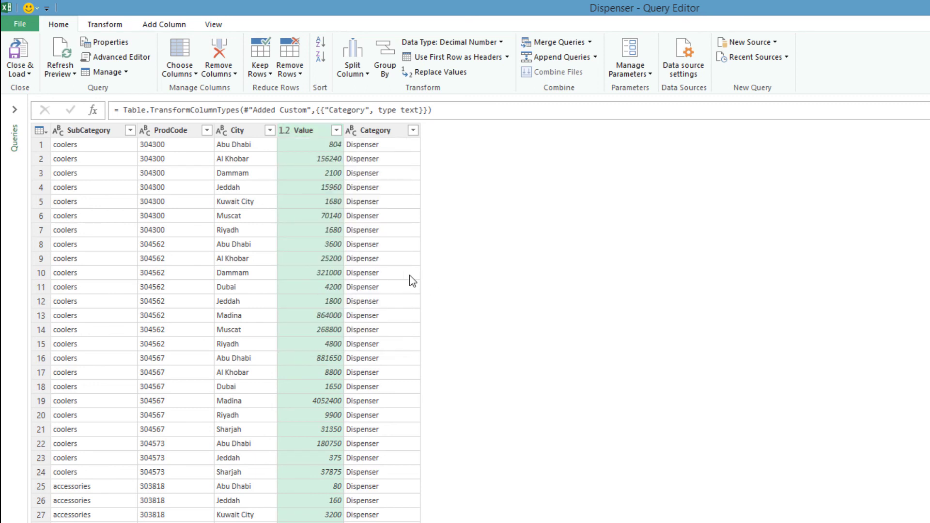
- Close the Query Editor and load the Dispenser query into the workbook
left_click(30, 76)
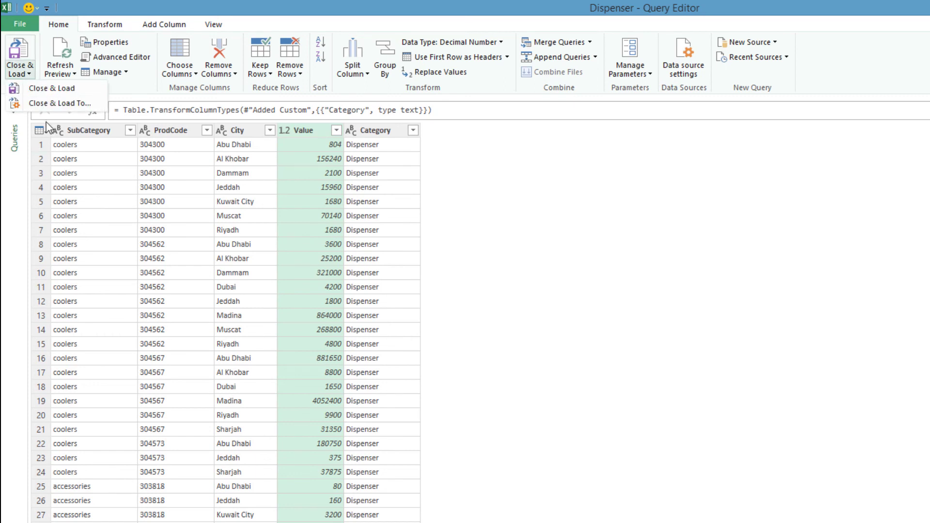
left_click(66, 90)
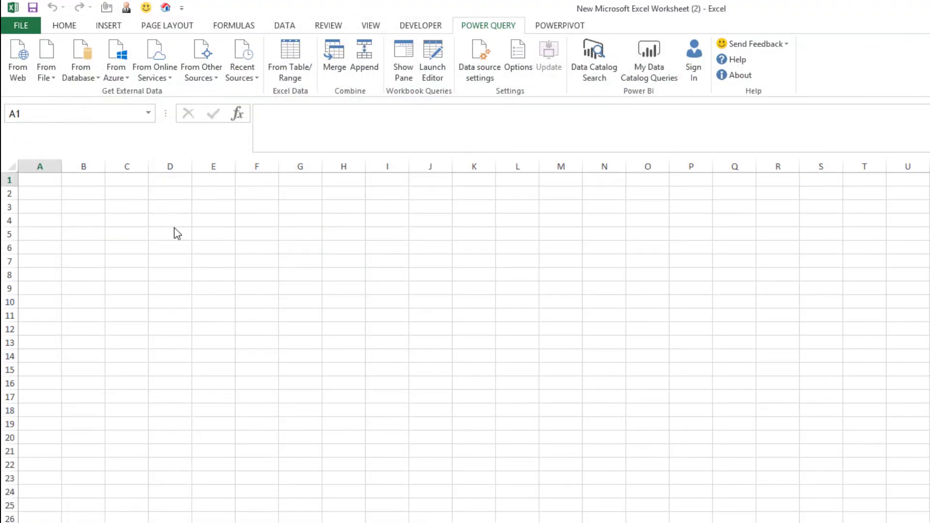